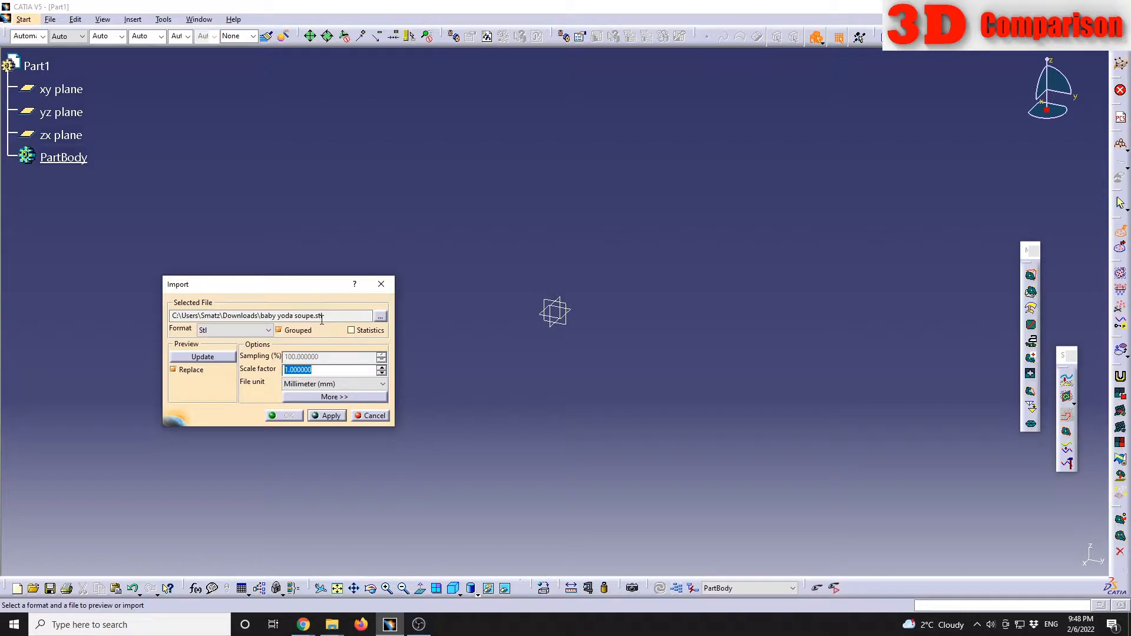
- Import the baby yoda soupe.stl mesh with scale factor 1 and millimetres as the file unit
click(330, 416)
click(289, 416)
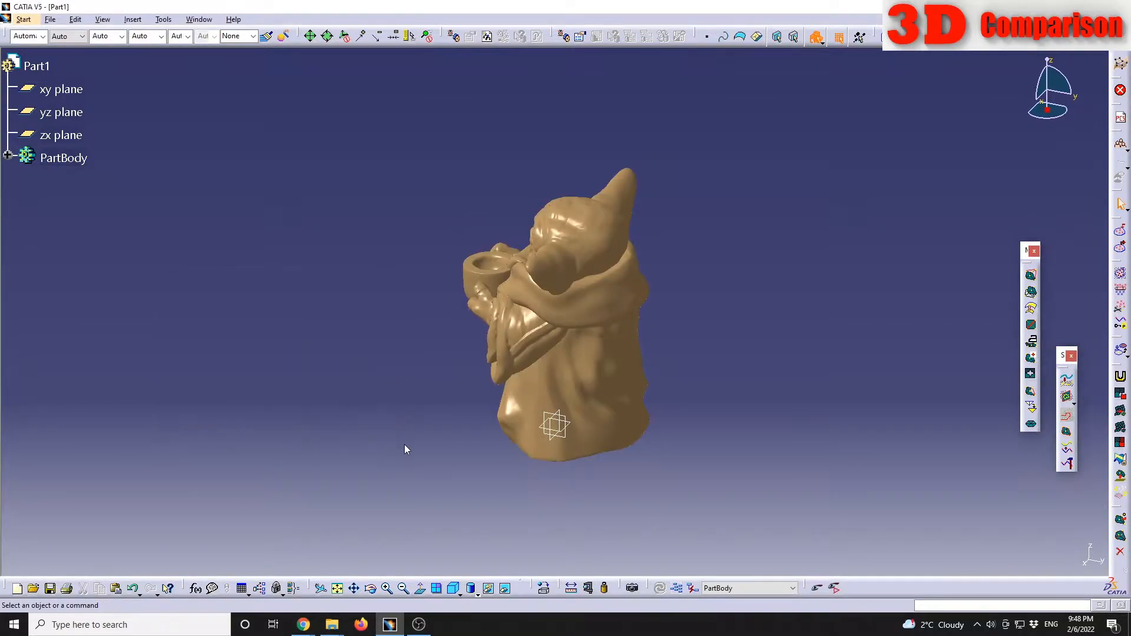
middle_drag(412, 453, 511, 332)
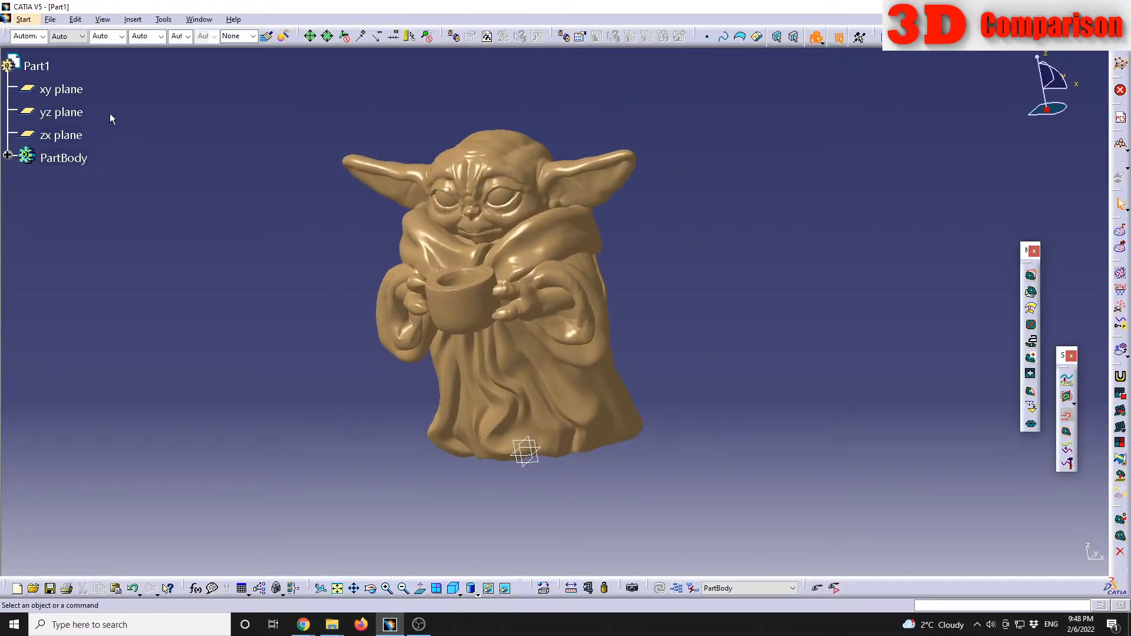
- Examine the imported mesh's statistics, in particular its overall dimensions
click(140, 21)
mouse_move(205, 260)
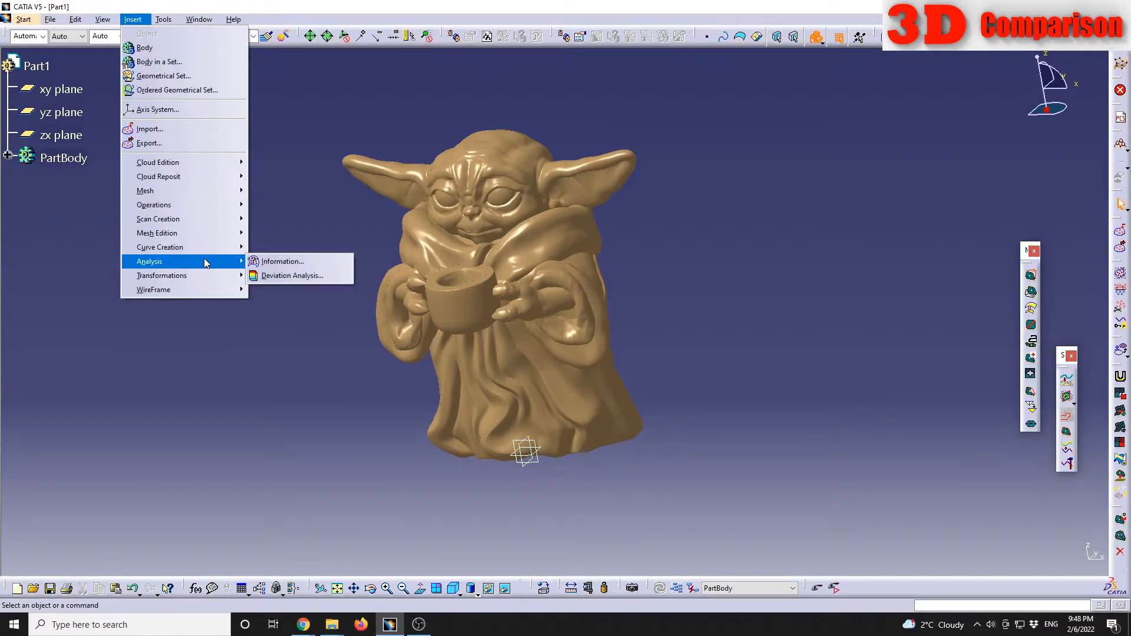
click(266, 261)
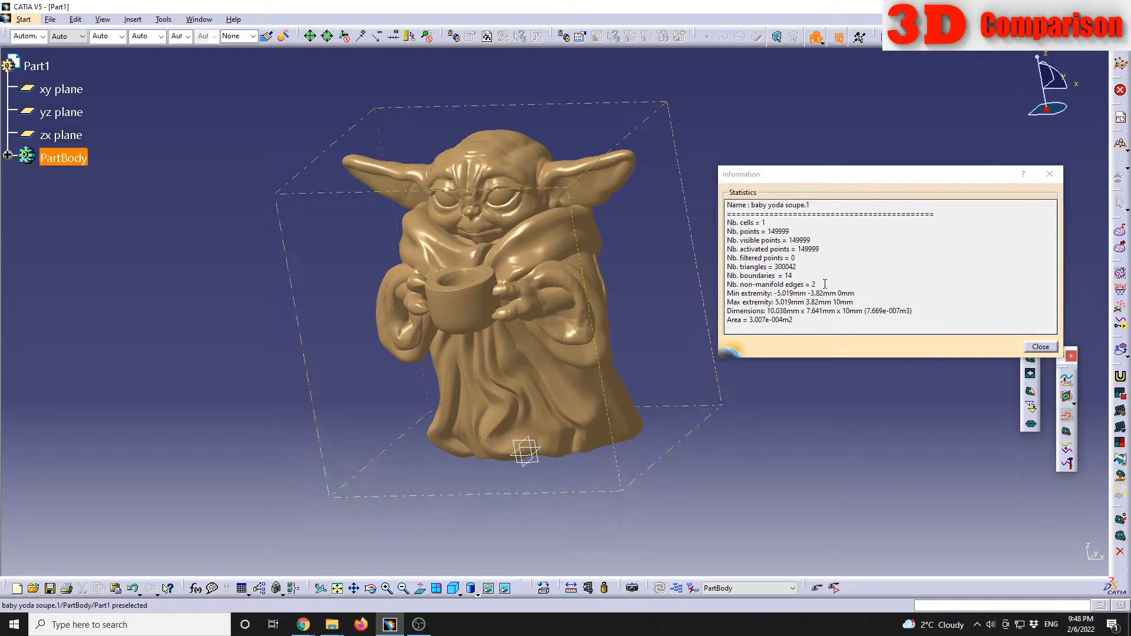
drag(769, 312, 788, 311)
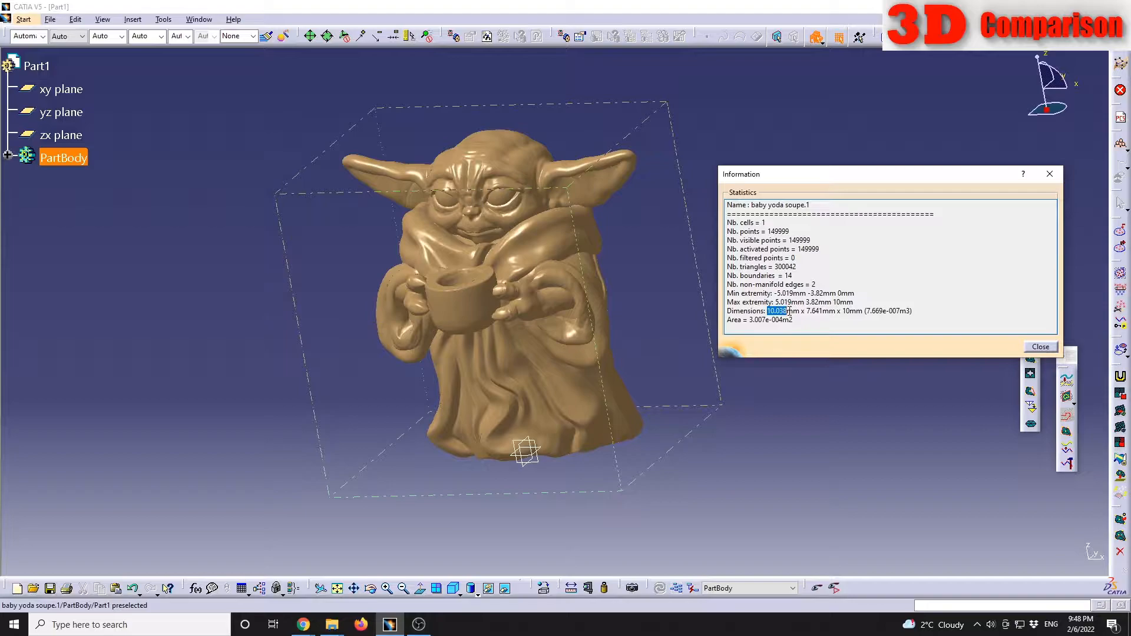
click(846, 323)
click(850, 324)
click(1040, 347)
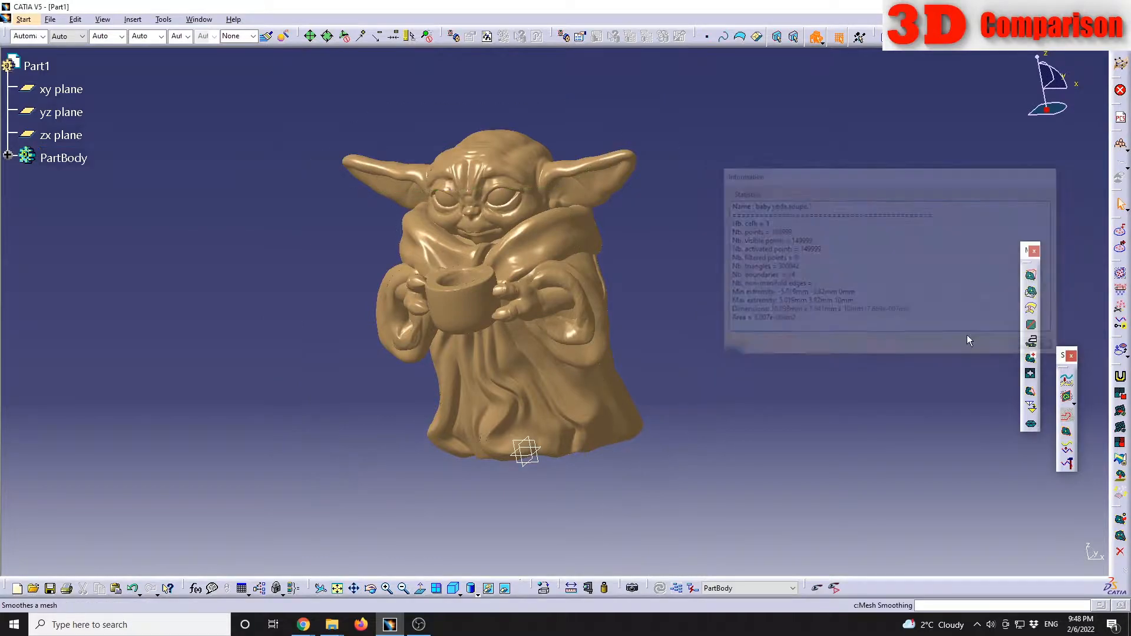
- Set up a Scaling of the baby yoda soupe mesh with a new coordinate point at 0, 0, 0 mm as reference
click(8, 155)
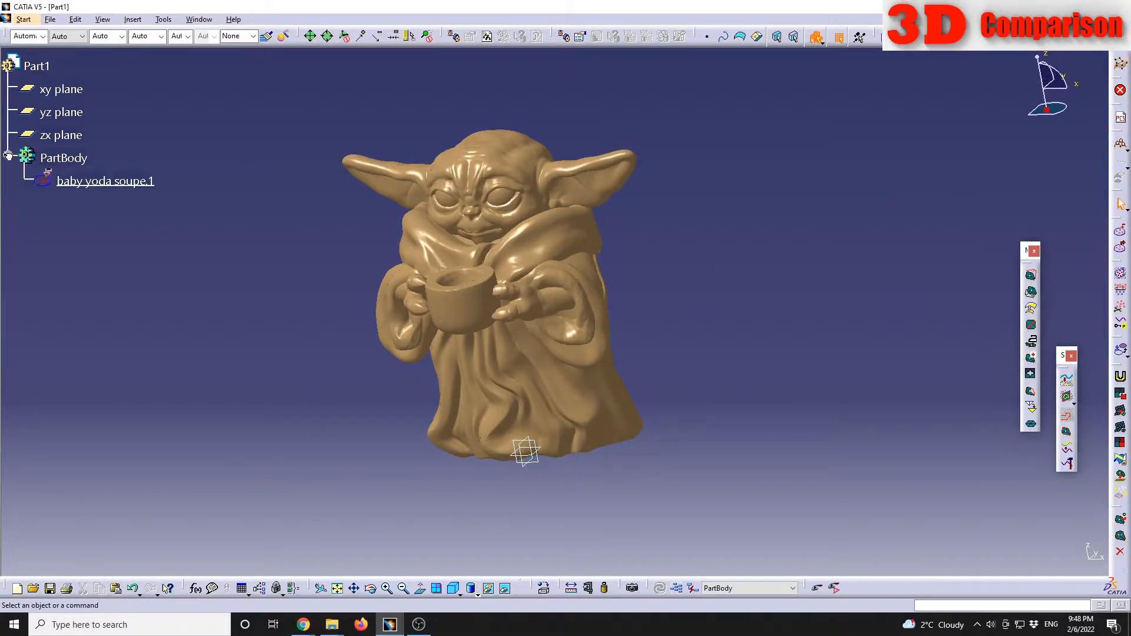
click(133, 20)
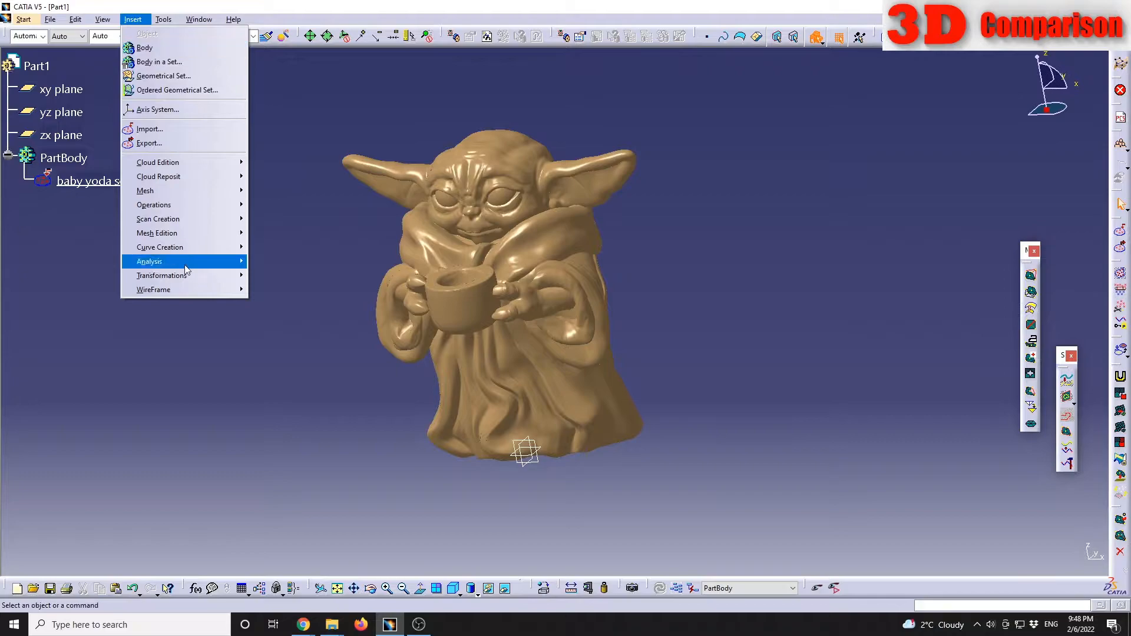
mouse_move(178, 277)
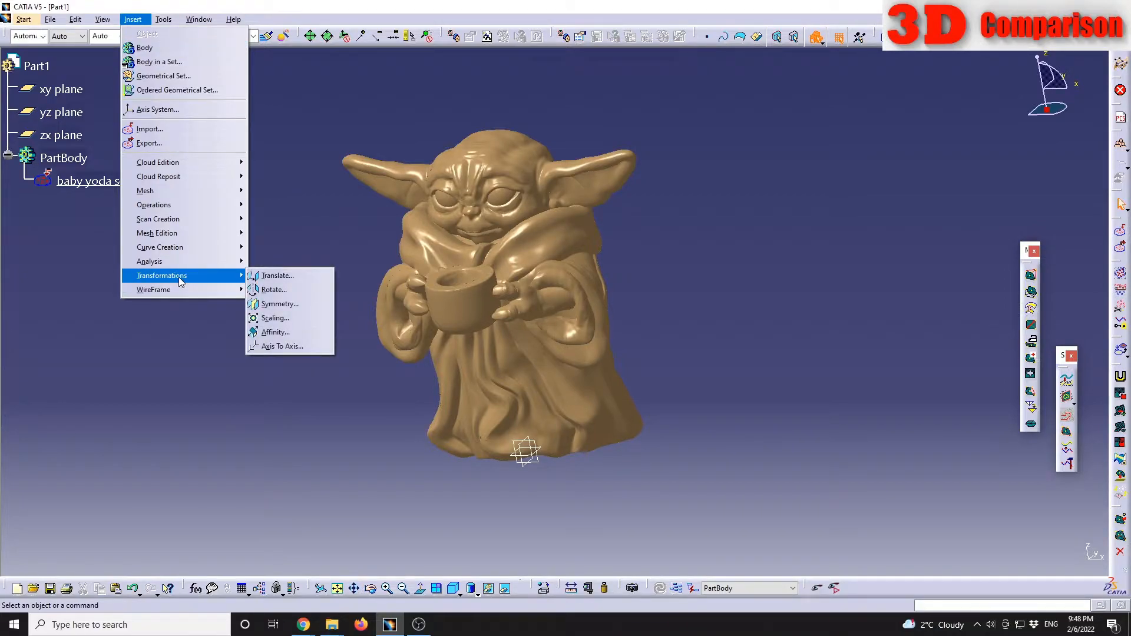
click(285, 319)
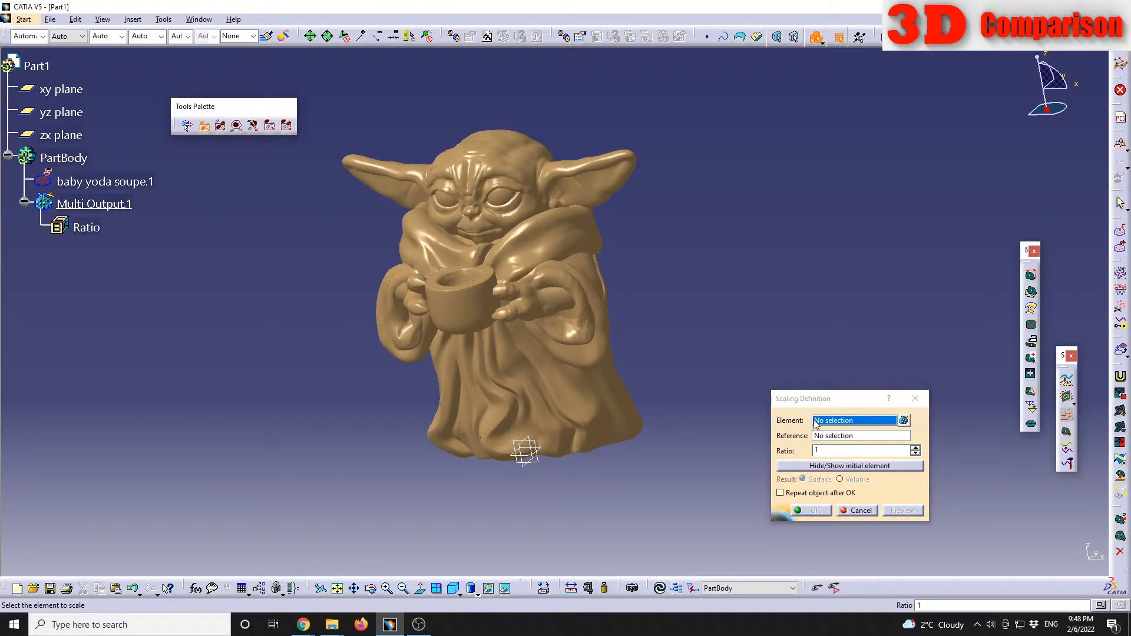
click(548, 265)
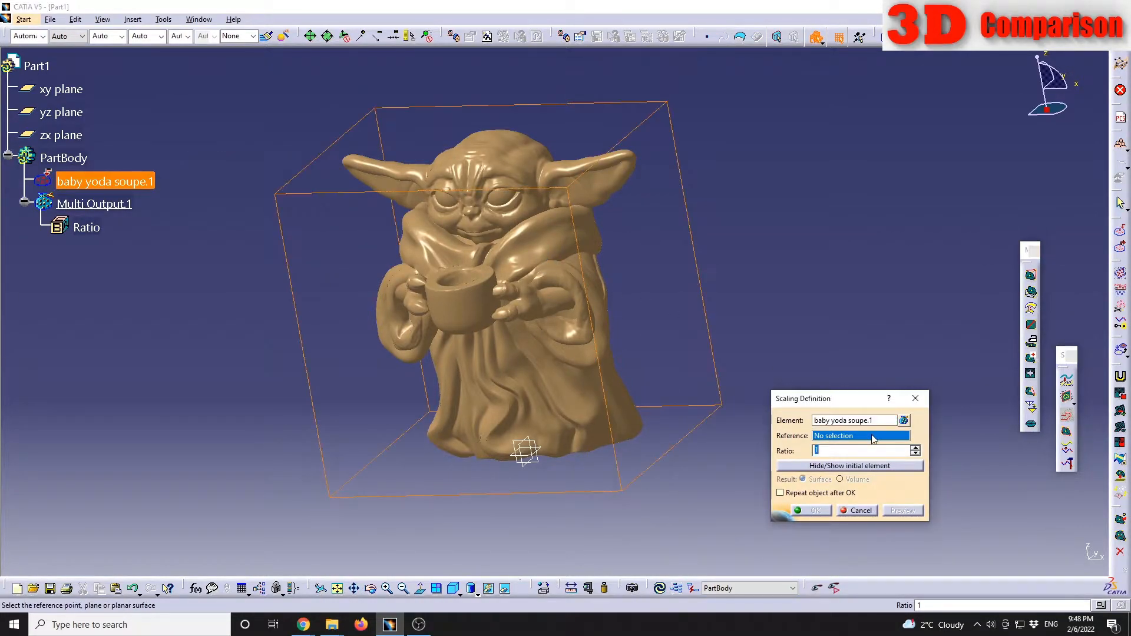
right_click(831, 439)
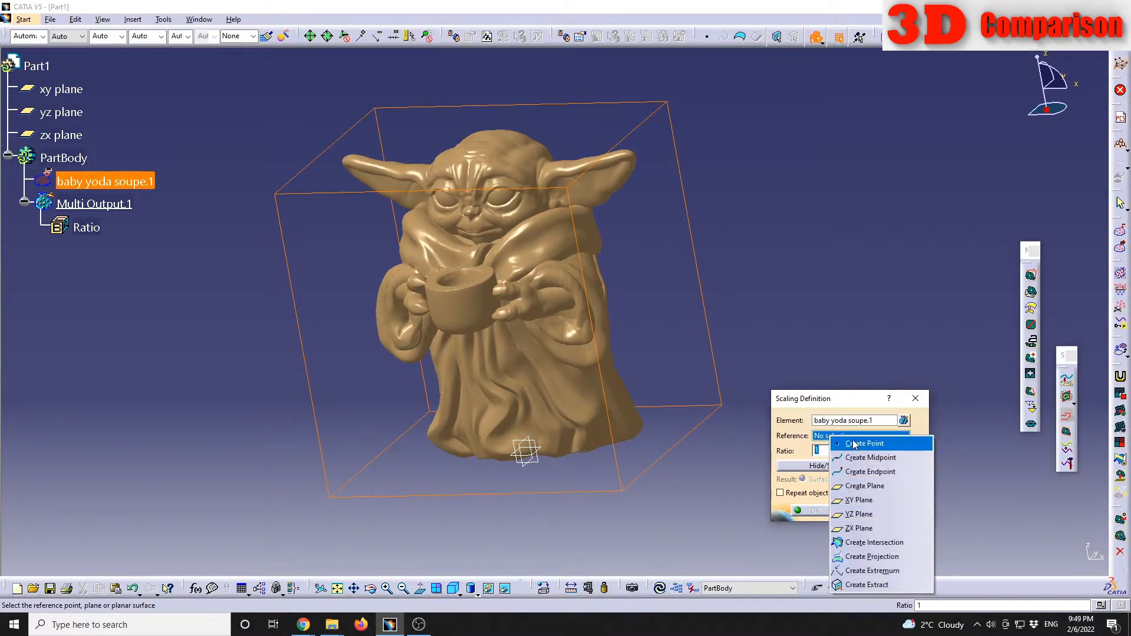
click(855, 444)
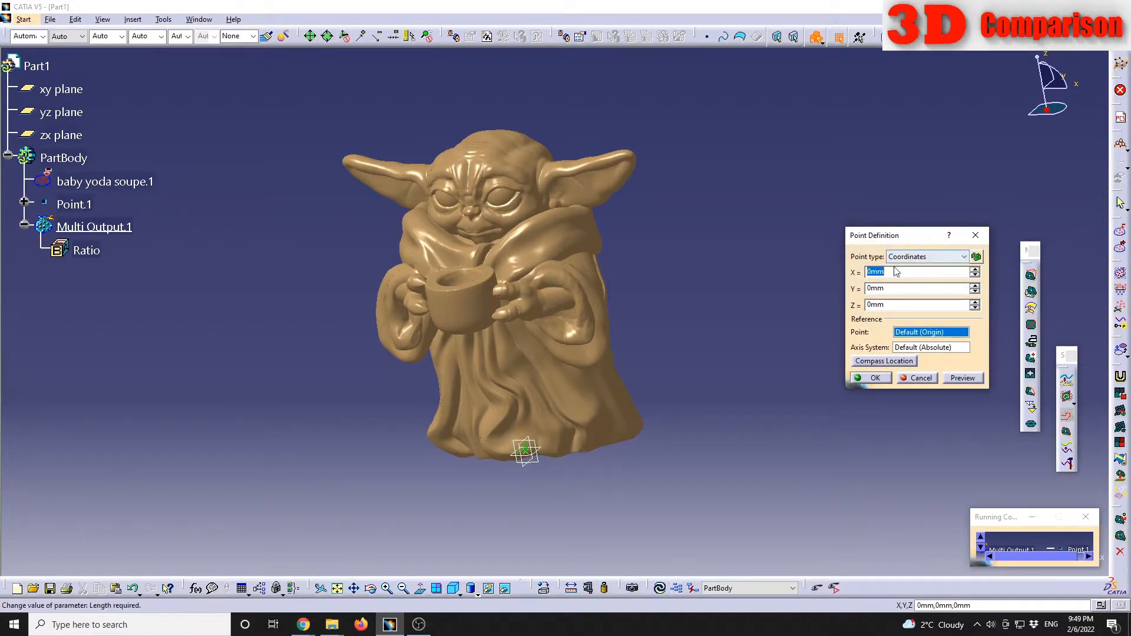
click(876, 378)
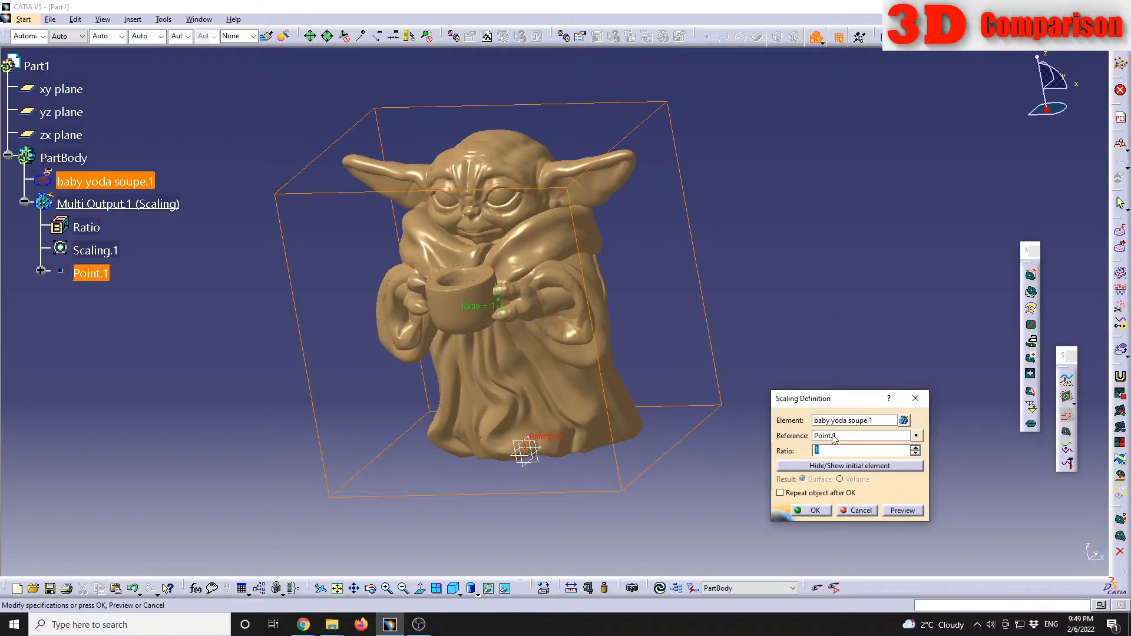
- Try a scaling ratio of 2 on the mesh, inspect the enlarged copy, and cancel the scaling
text(2)
click(871, 465)
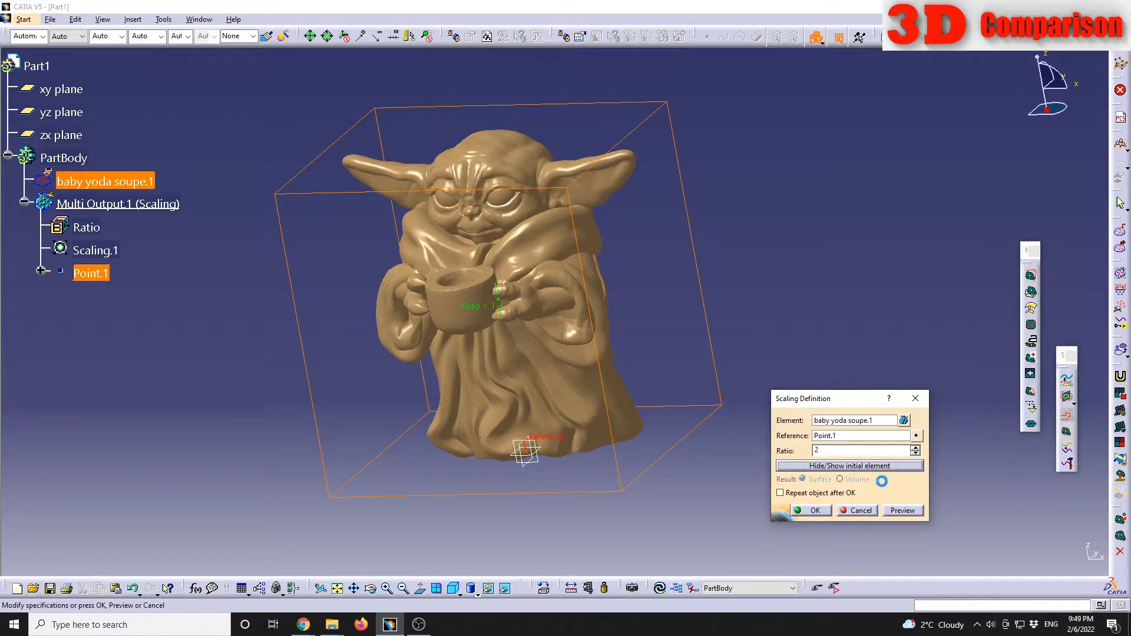
middle_drag(690, 329, 522, 384)
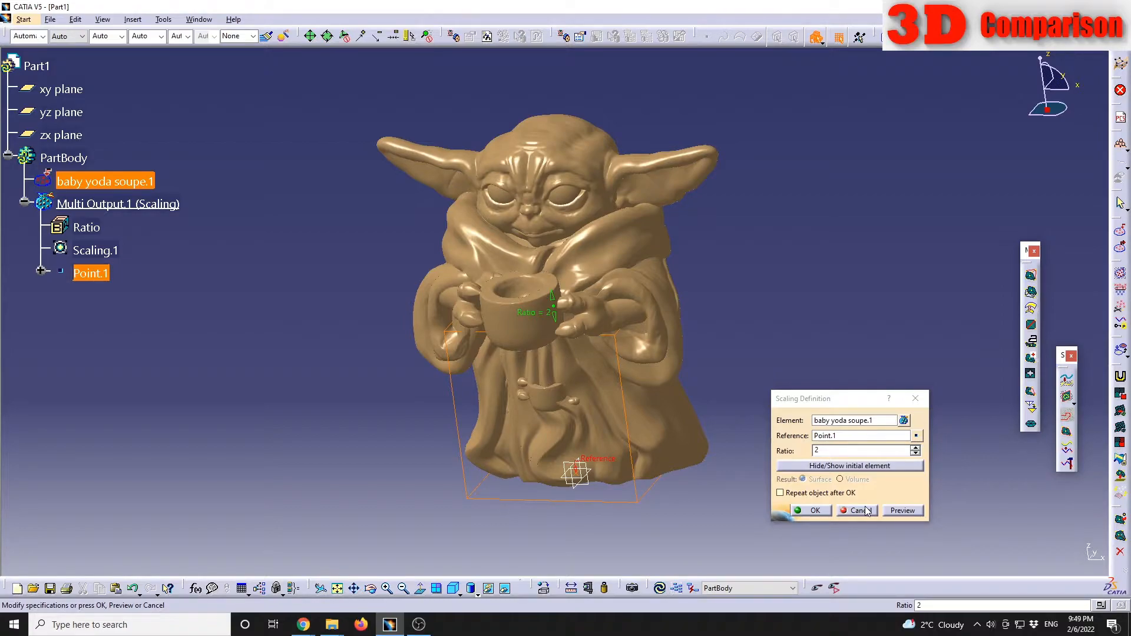
drag(828, 400, 793, 264)
click(815, 379)
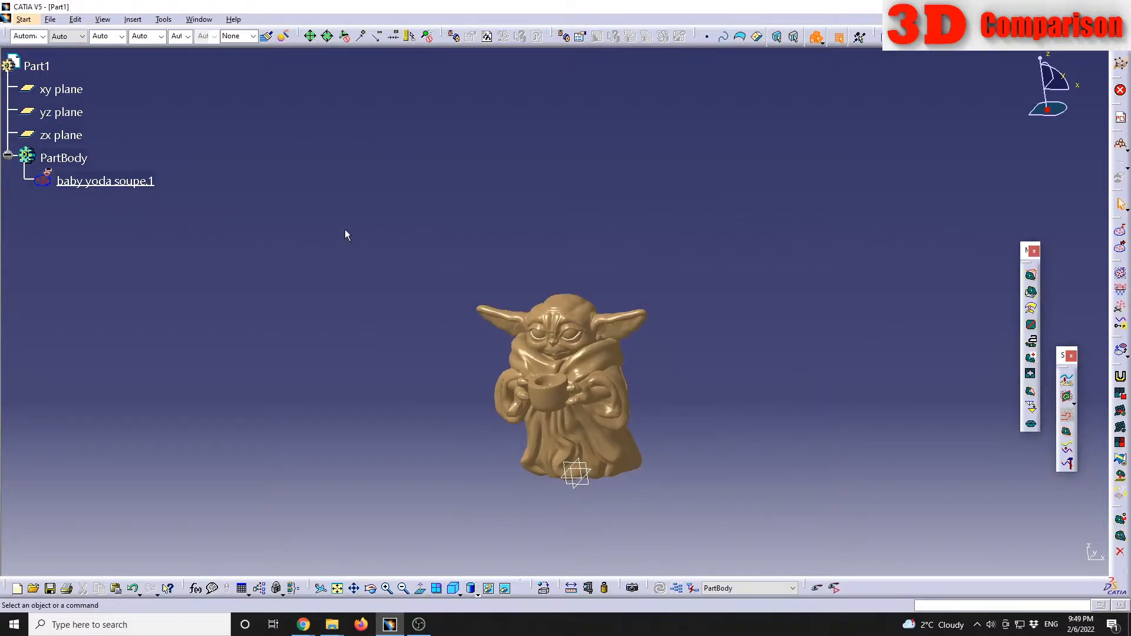
- Start an Affinity on the baby yoda soupe mesh and create a point at 0, 0, 0 mm as its origin
click(133, 19)
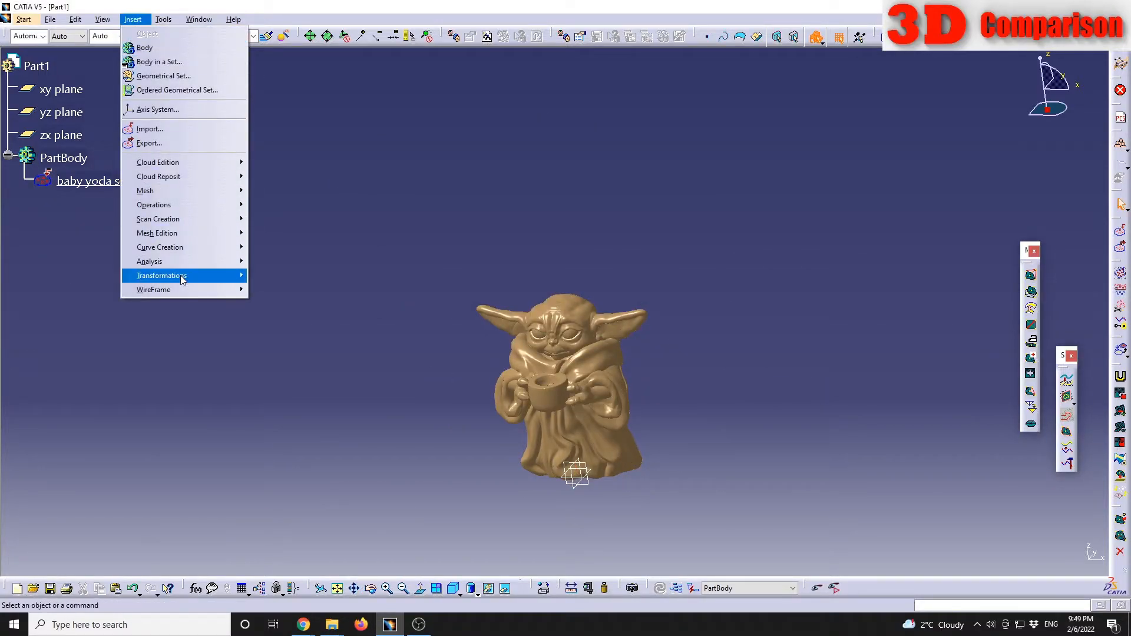
mouse_move(176, 276)
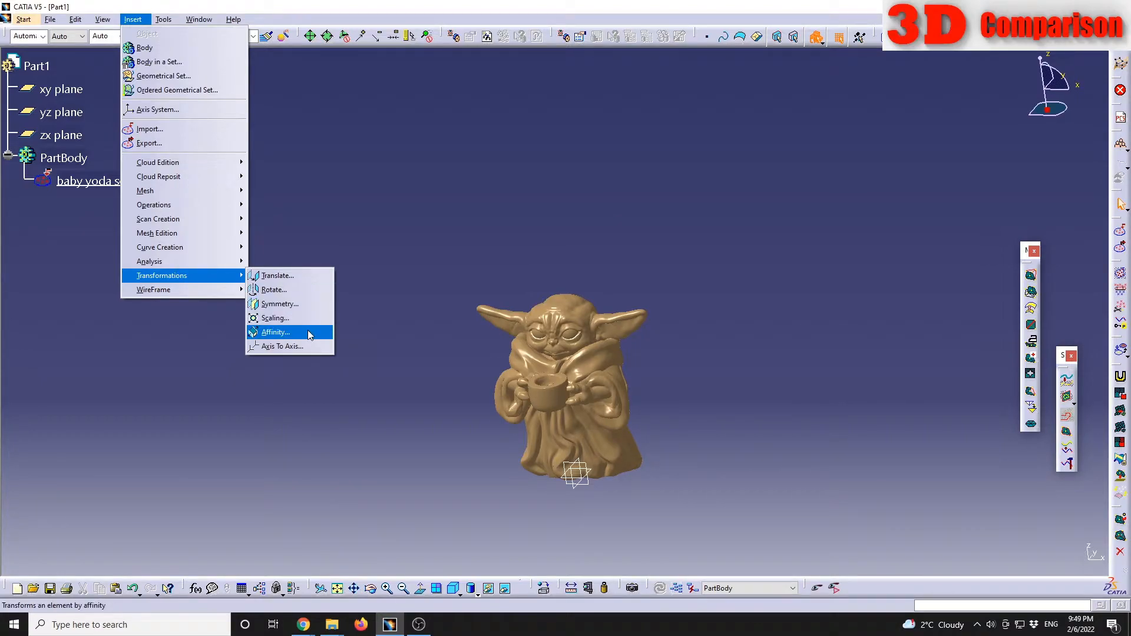
click(278, 332)
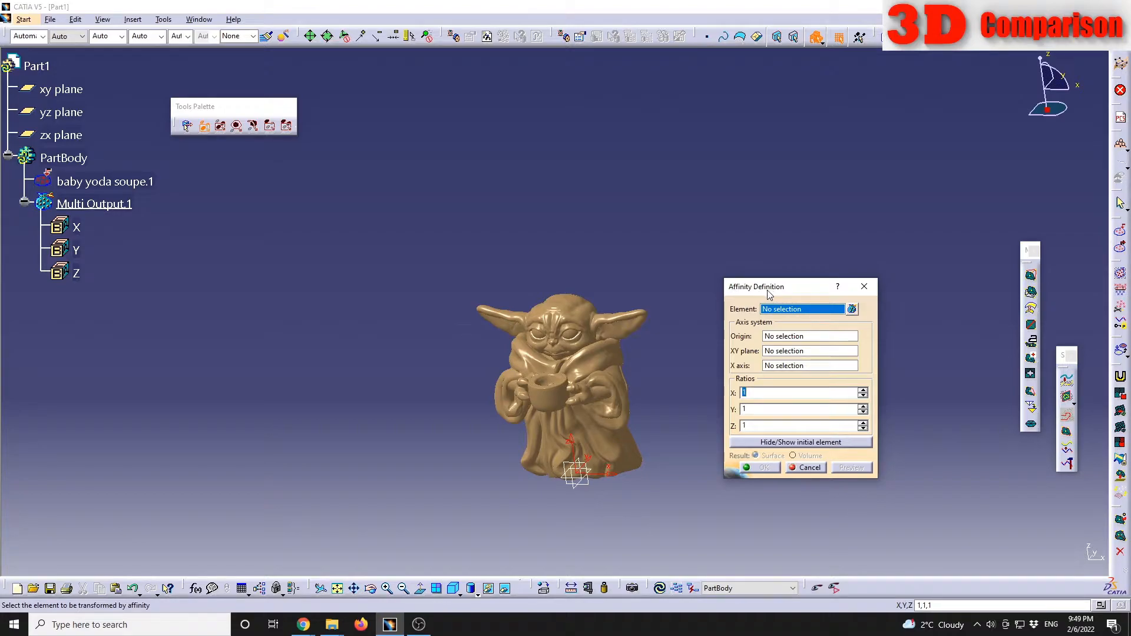
click(582, 391)
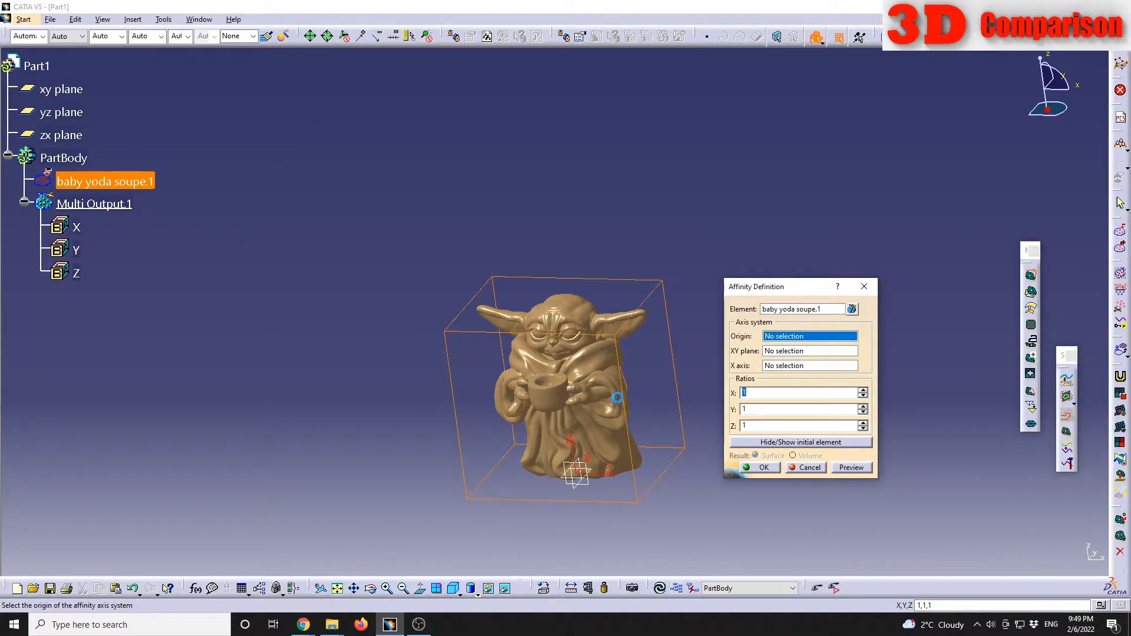
right_click(785, 338)
click(808, 343)
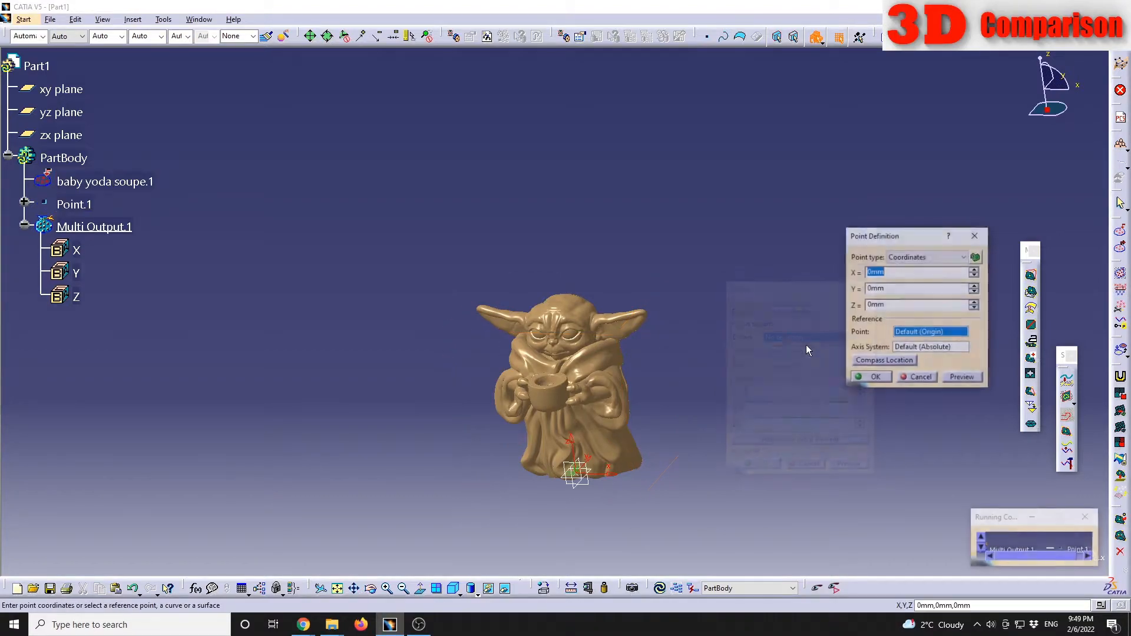
click(874, 382)
- Set the affinity's Z ratio to 1.5, keeping X and Y at 1, and create the stretched mesh
middle_drag(684, 420, 618, 357)
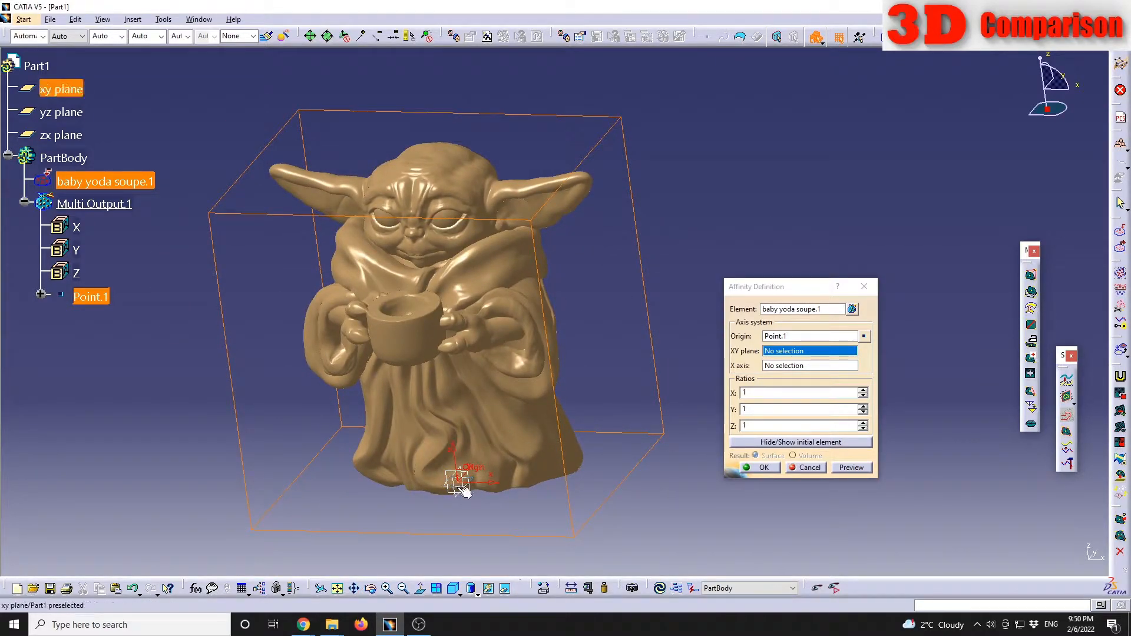
click(770, 425)
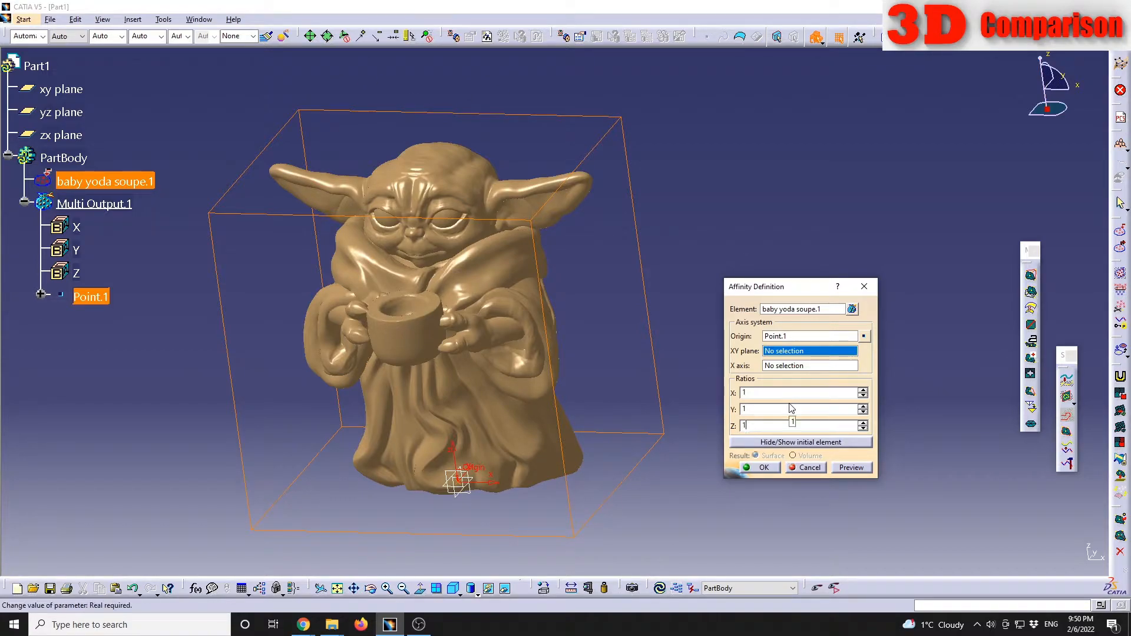
key(Tab)
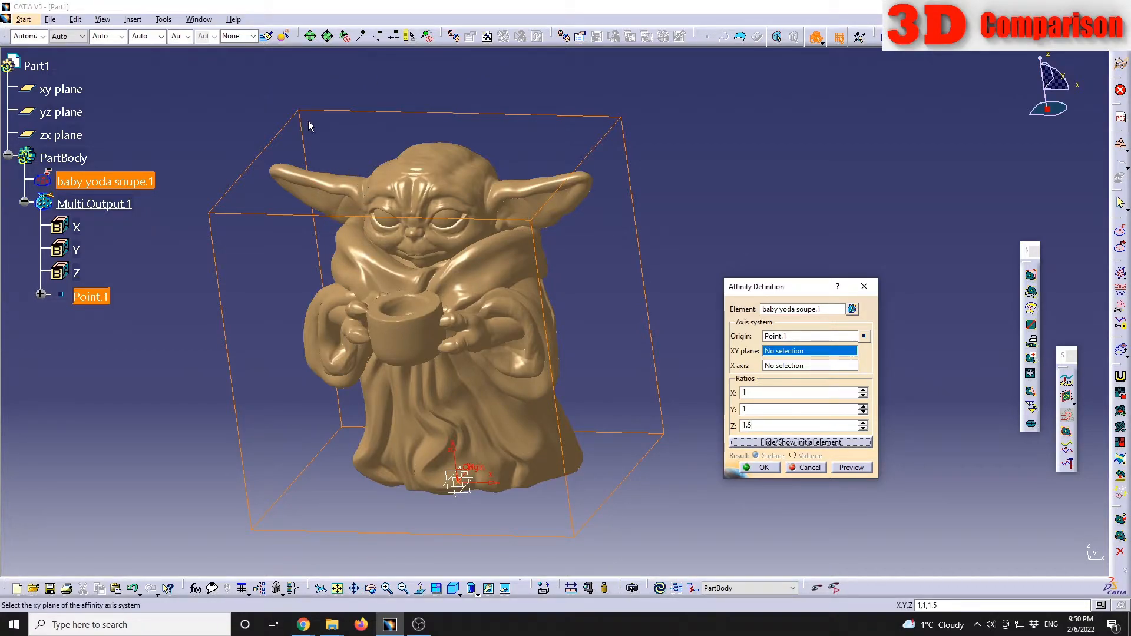
middle_drag(472, 165, 493, 259)
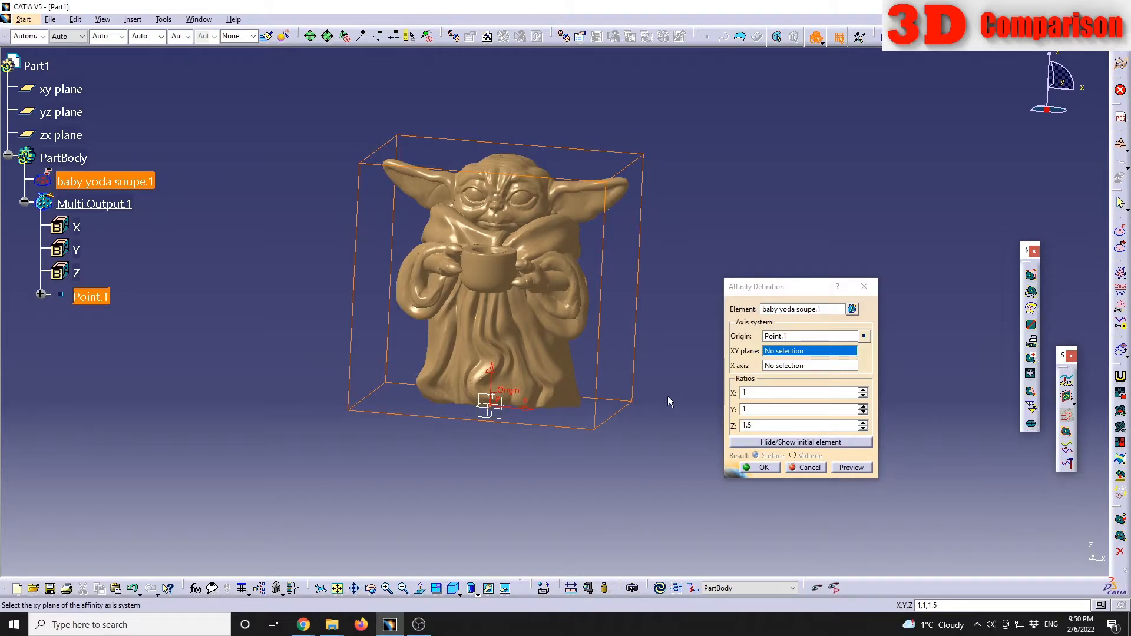
click(761, 467)
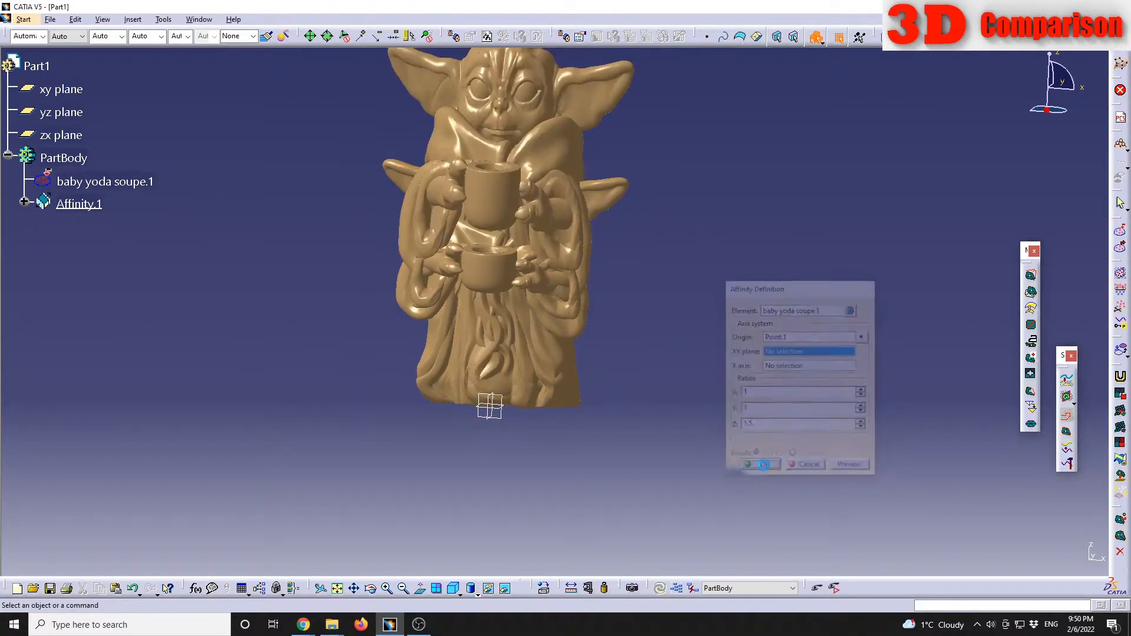
- Copy the affinity mesh and paste it into the part with Paste Special using the As Result option
middle_drag(719, 271, 429, 244)
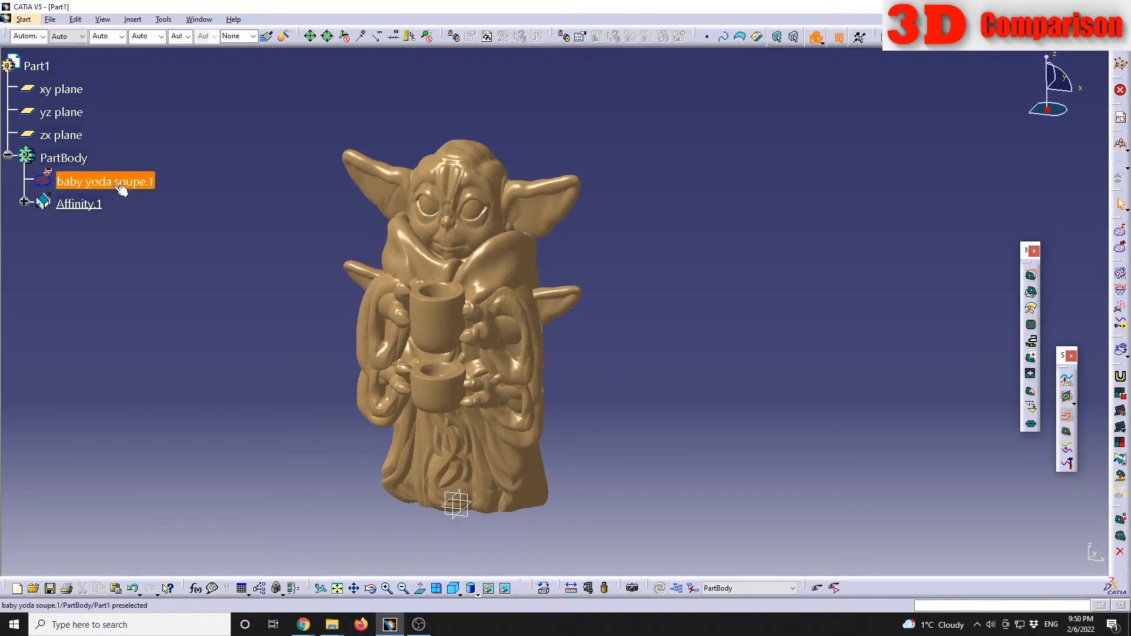
click(85, 203)
click(165, 262)
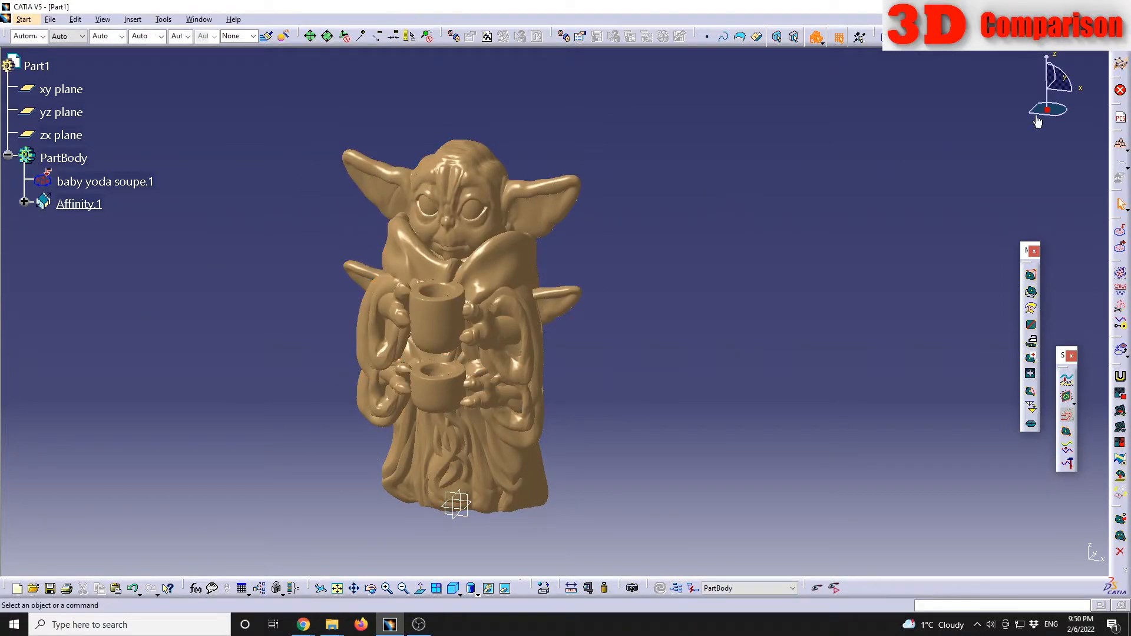
right_click(80, 206)
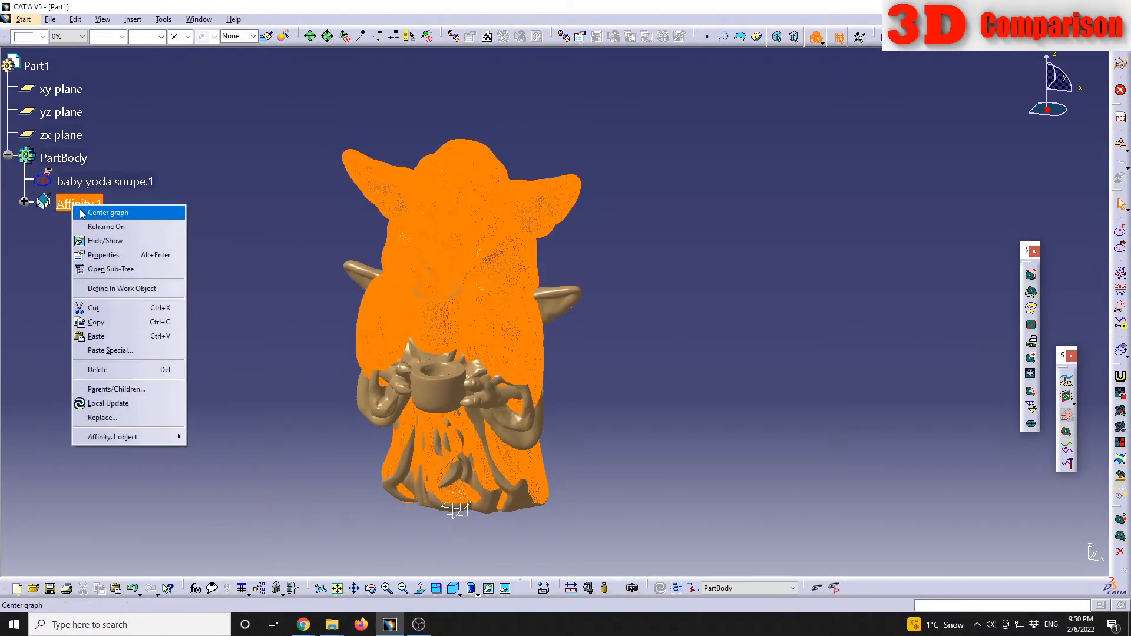
click(136, 323)
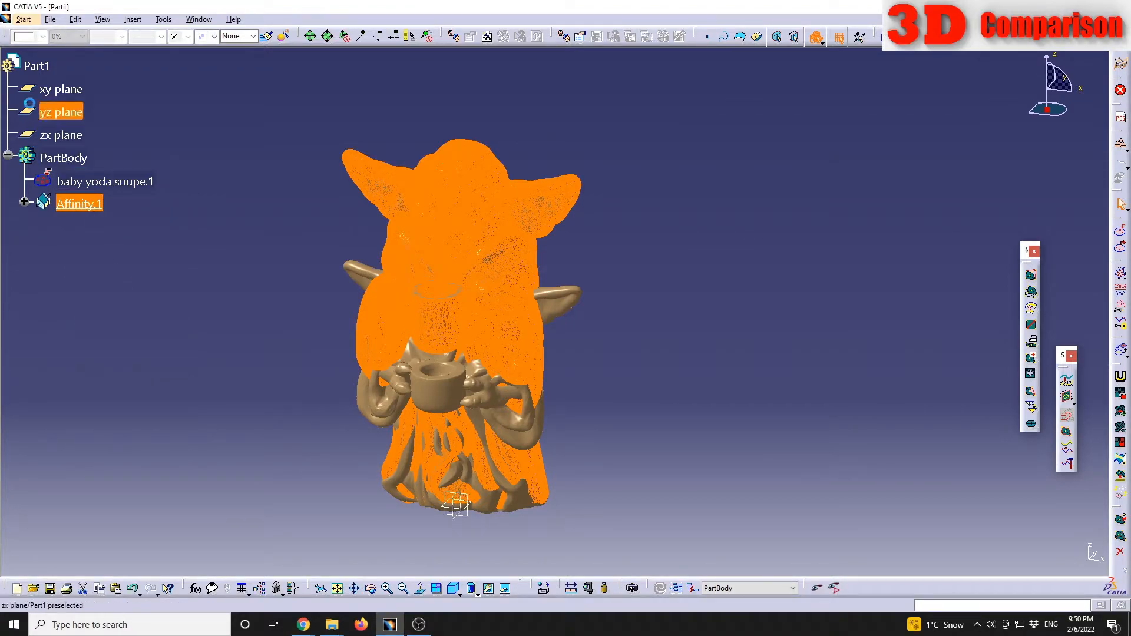
right_click(81, 202)
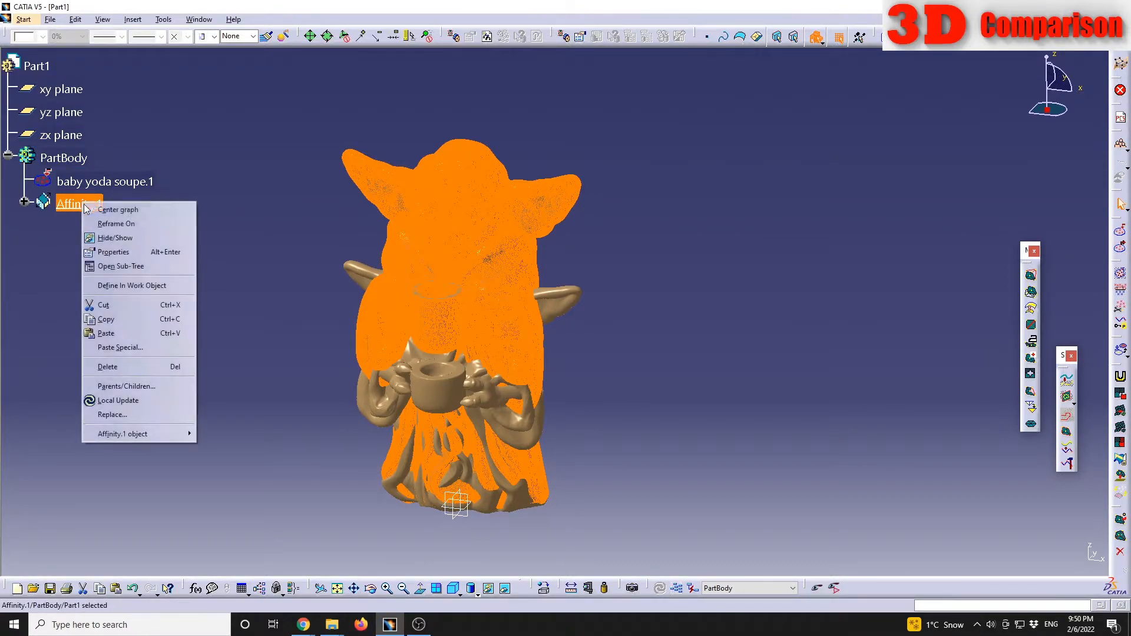
click(135, 347)
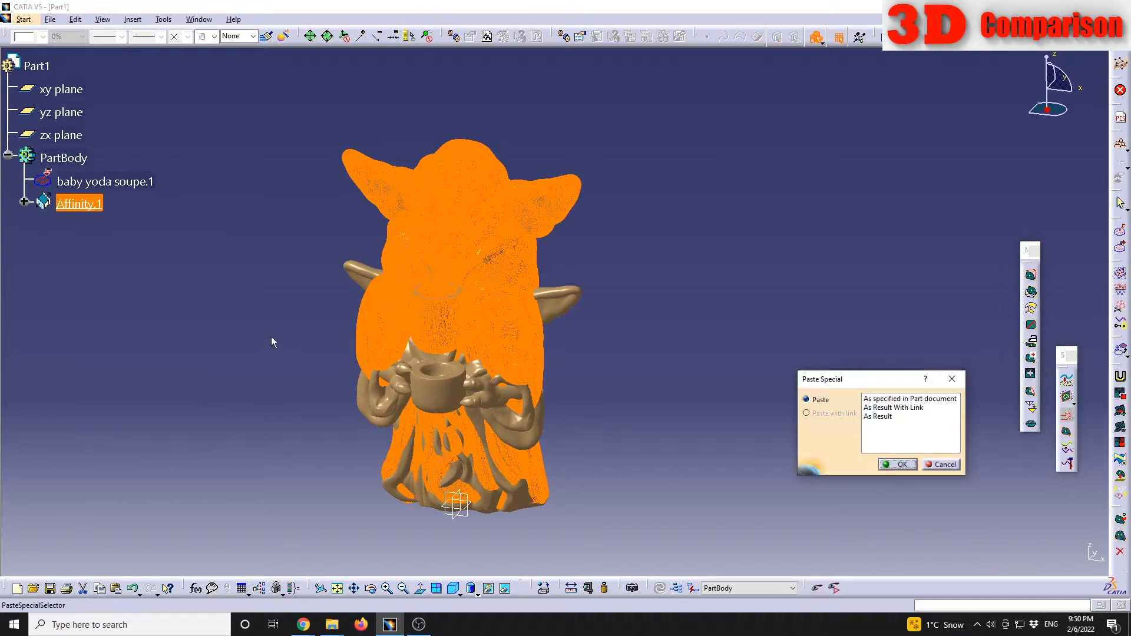
click(882, 417)
drag(871, 379, 754, 389)
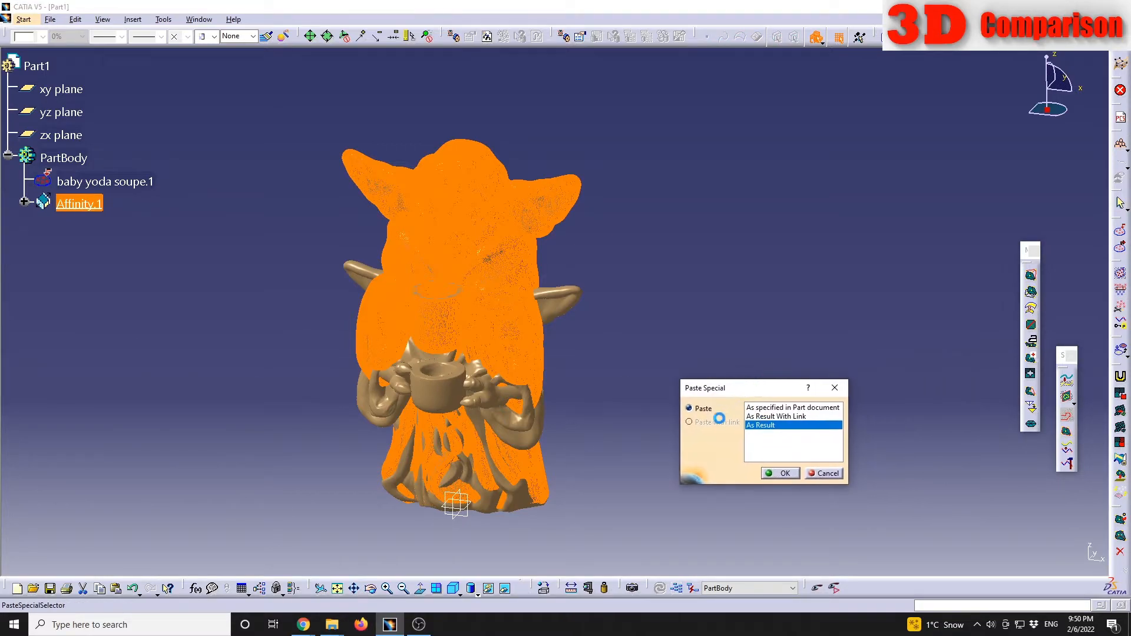
click(785, 475)
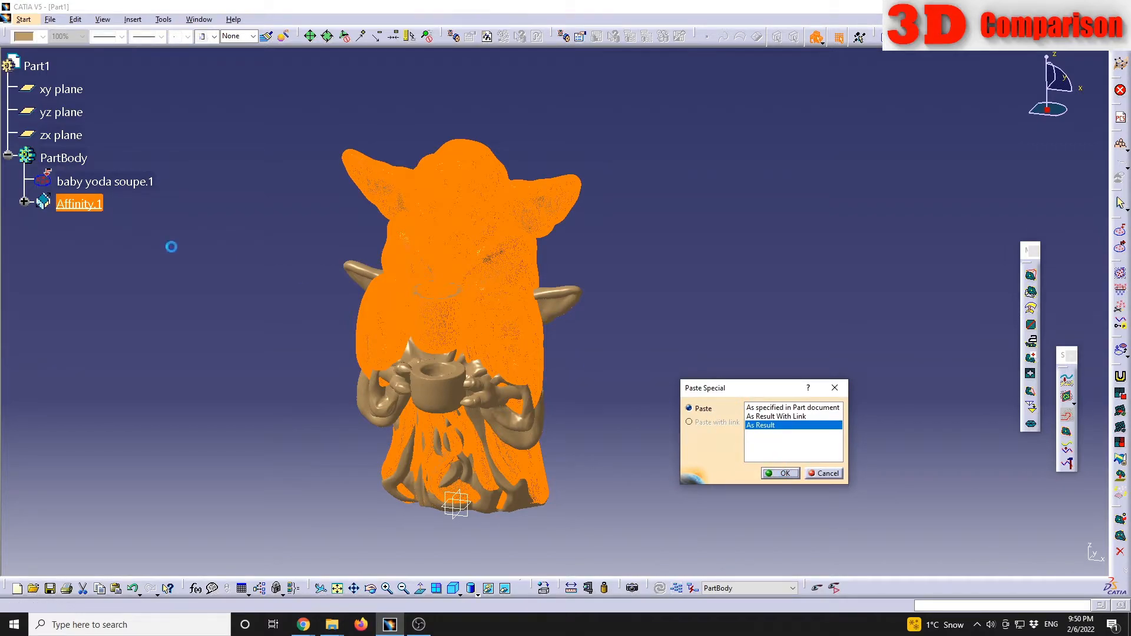
- Hide the Affinity.1 mesh so that only the pasted result and the original mesh are displayed
click(185, 317)
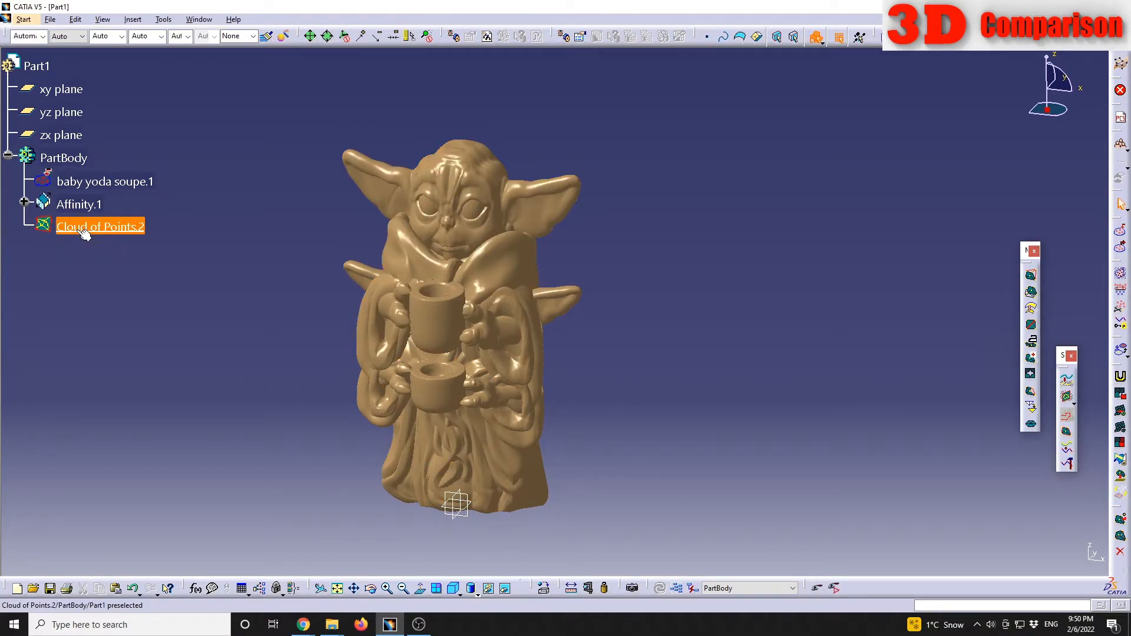
click(79, 204)
right_click(79, 205)
click(112, 247)
click(538, 201)
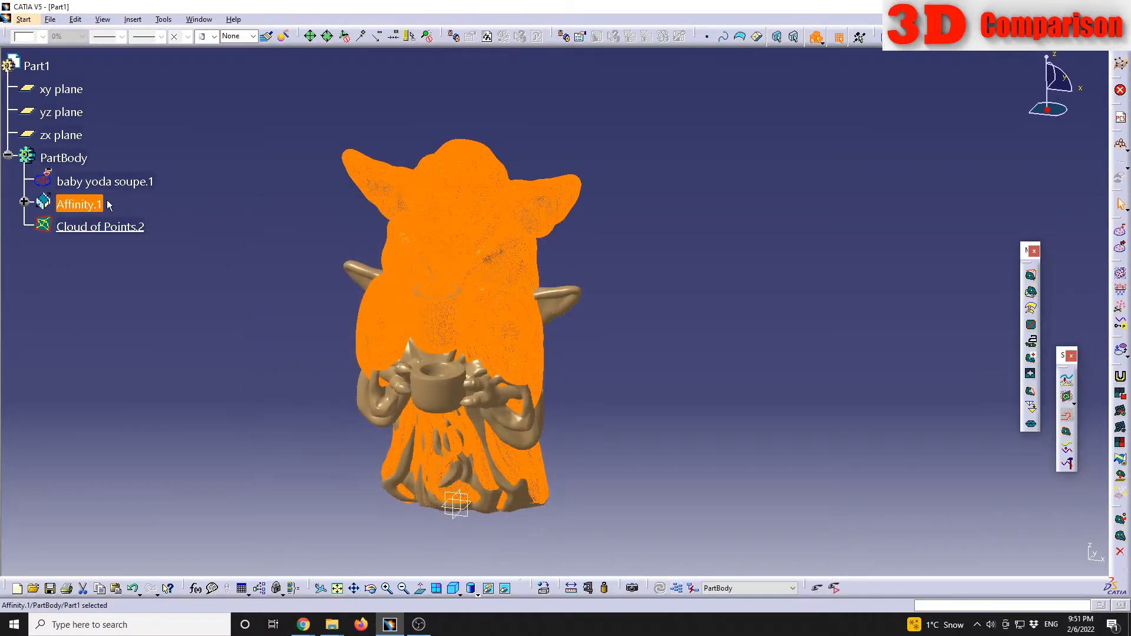
right_click(92, 204)
click(125, 240)
- Rename the pasted Cloud of Points.2 mesh as Affinity 1.5 on Z
click(97, 228)
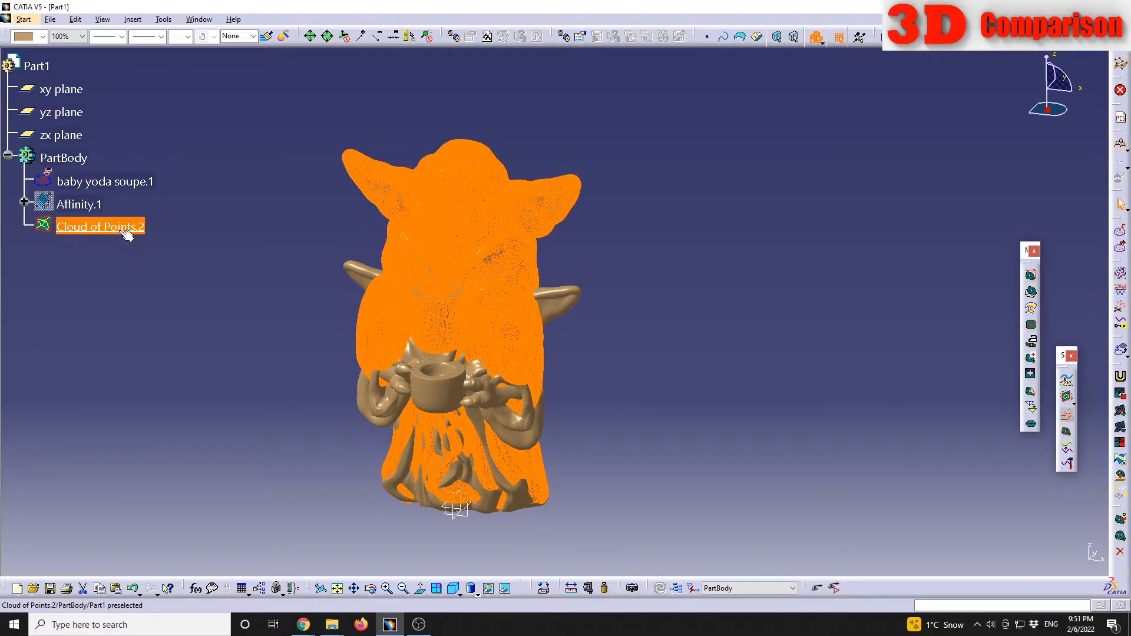
key(v)
key(Escape)
right_click(116, 228)
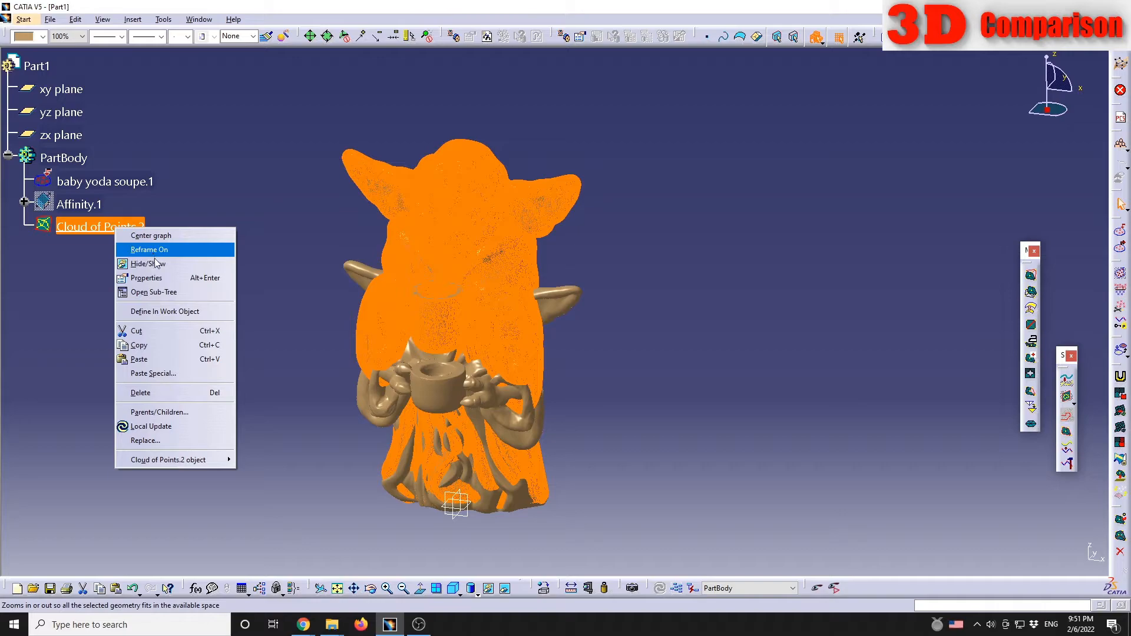
click(161, 278)
click(339, 238)
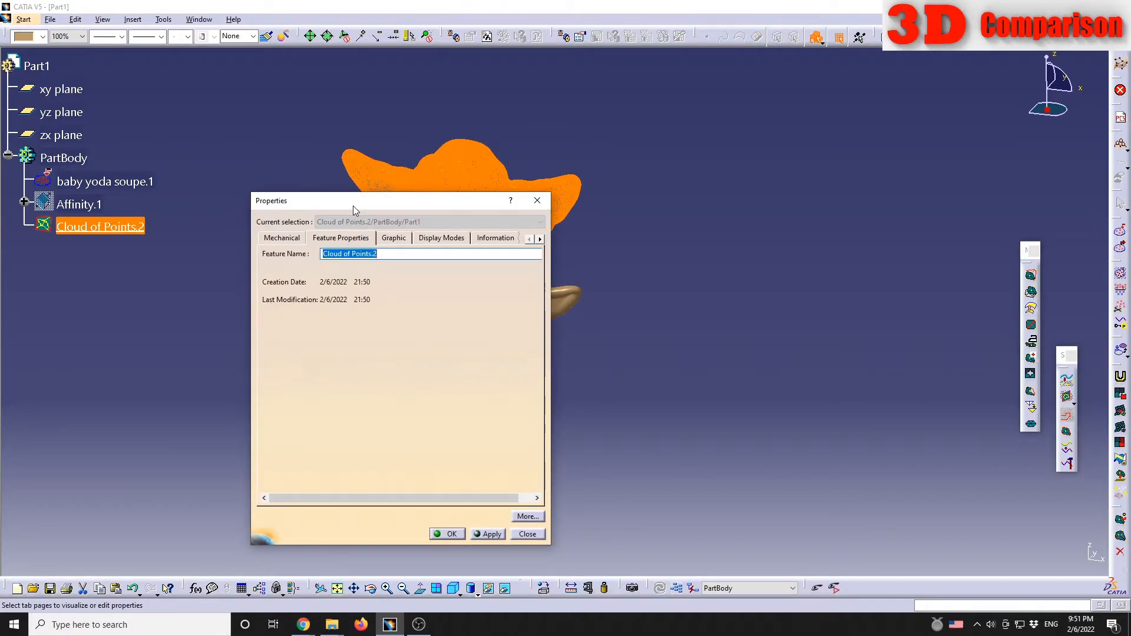
text(Affinity)
click(488, 534)
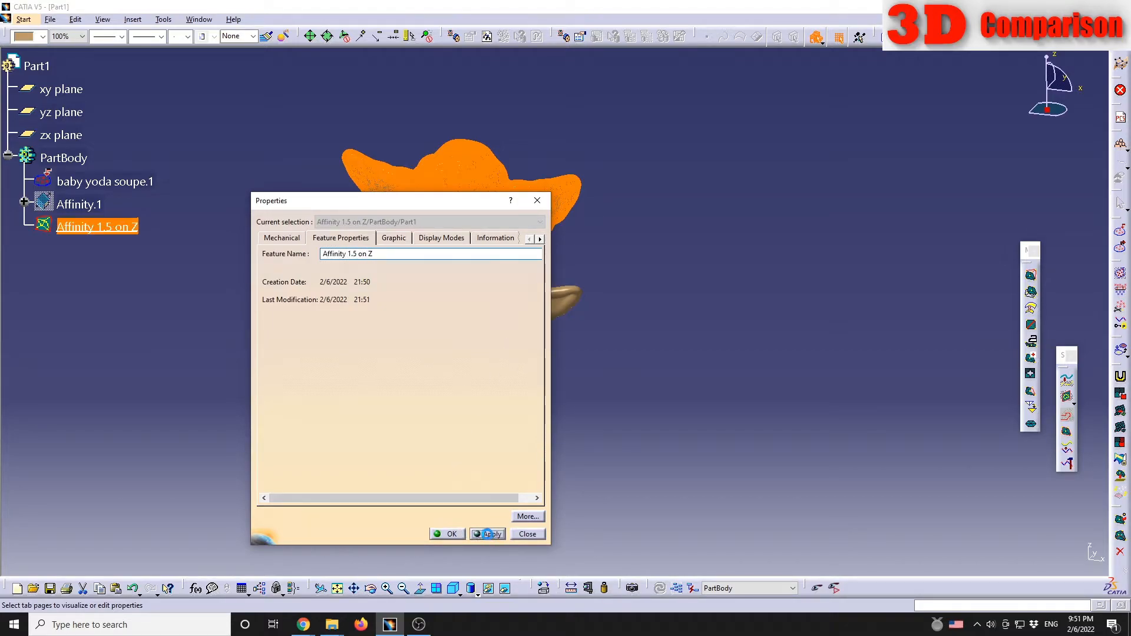
click(449, 534)
- Enable automatic compass snapping to the selected object, move the Affinity 1.5 on Z mesh beside the original, and detach the compass
click(1011, 125)
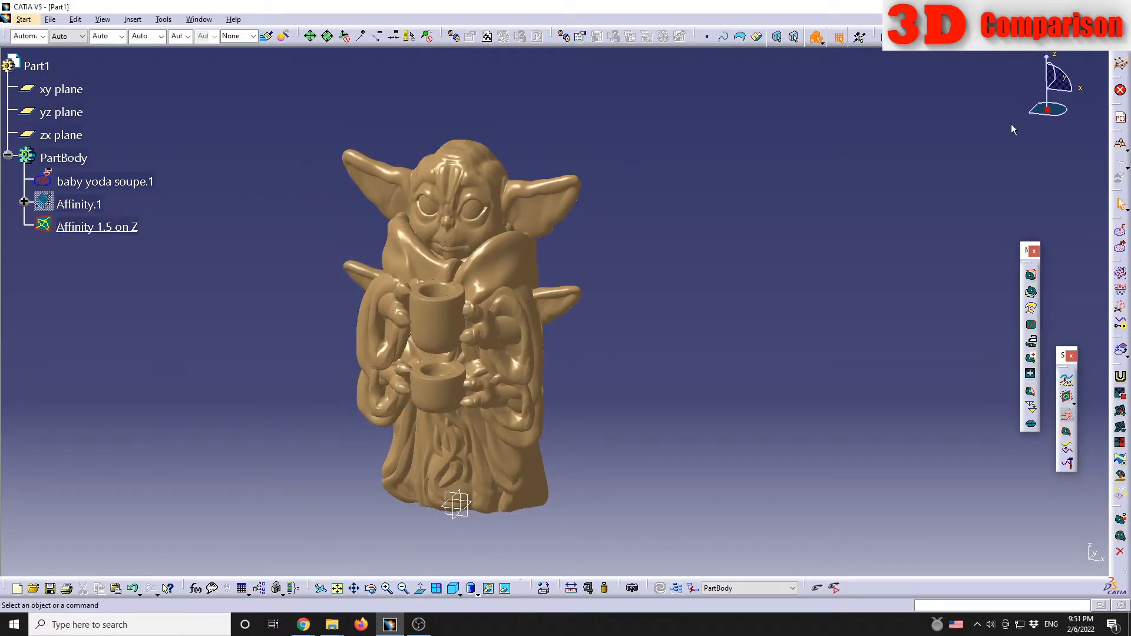
right_click(1045, 109)
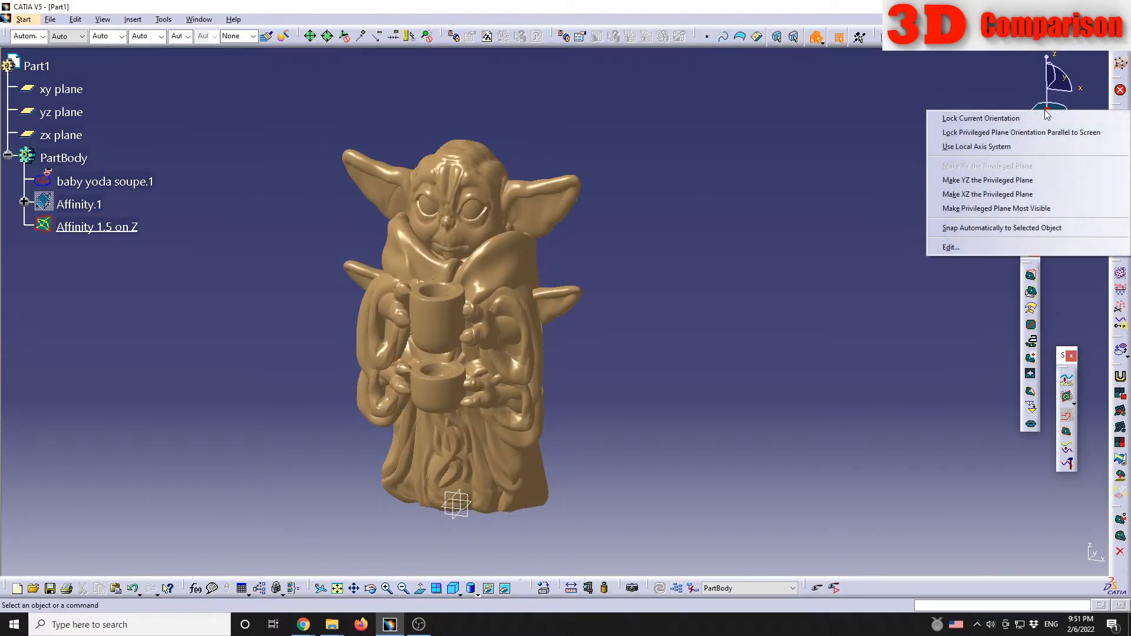
click(1002, 229)
click(112, 228)
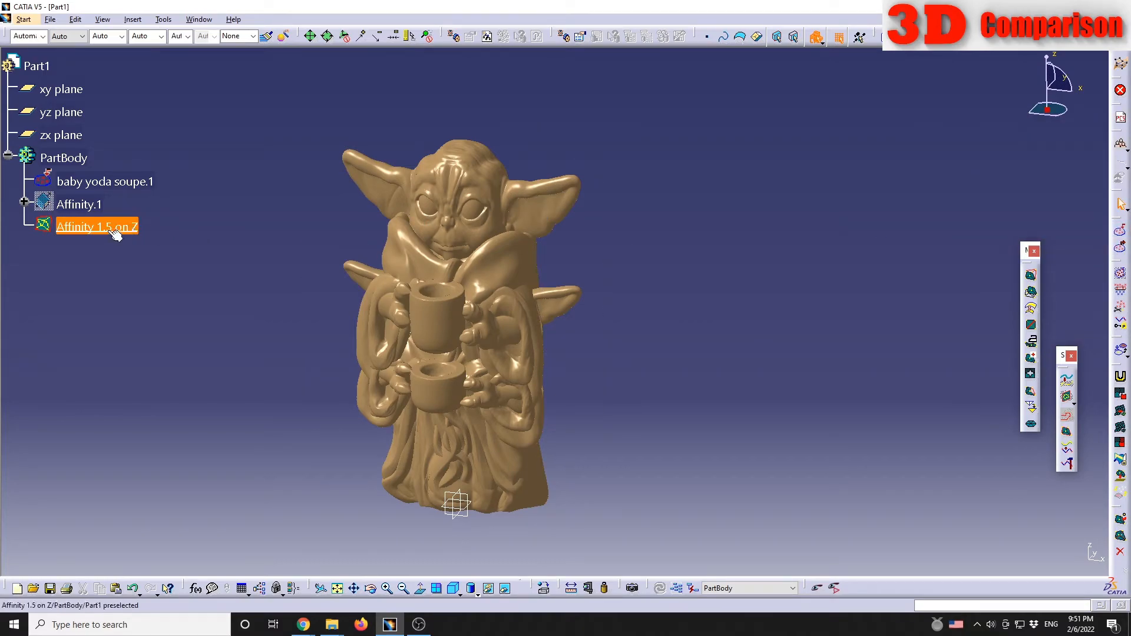
drag(457, 337, 666, 412)
click(934, 432)
middle_drag(522, 371, 529, 261)
drag(609, 324, 583, 345)
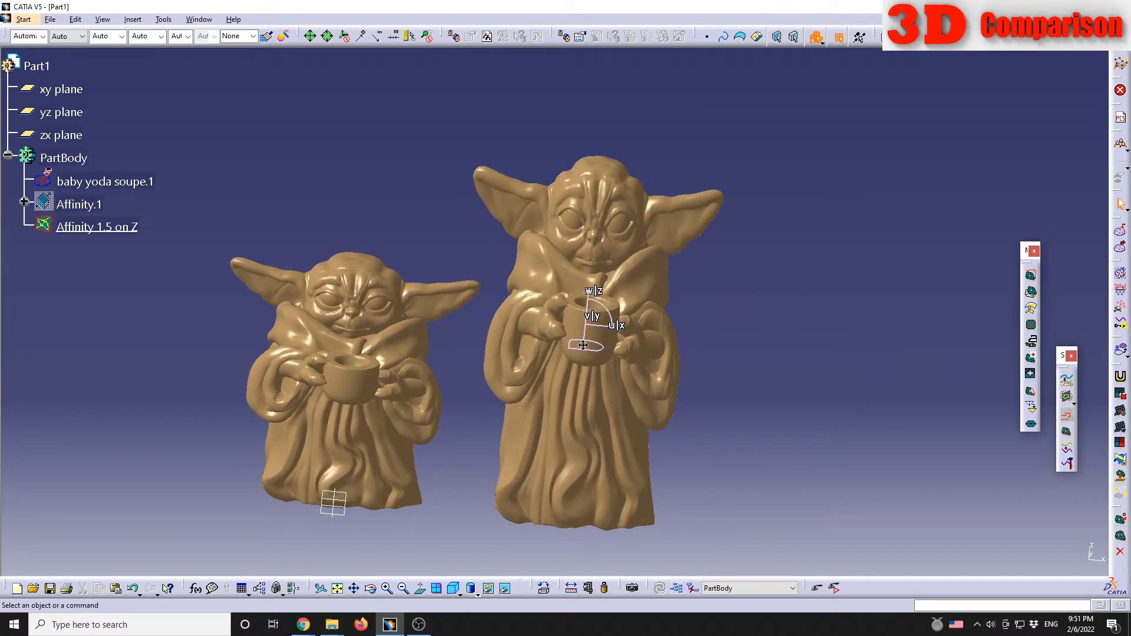
drag(584, 347, 821, 230)
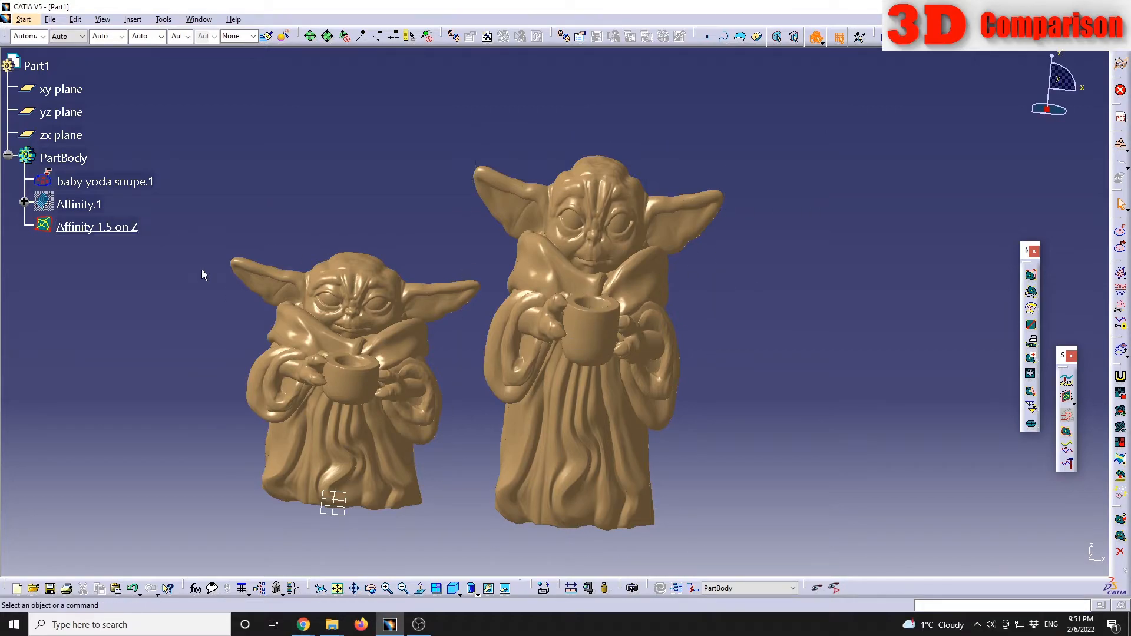
- Start a second Affinity on the original baby yoda soupe.1 mesh
middle_drag(484, 347, 737, 392)
middle_drag(542, 384, 537, 292)
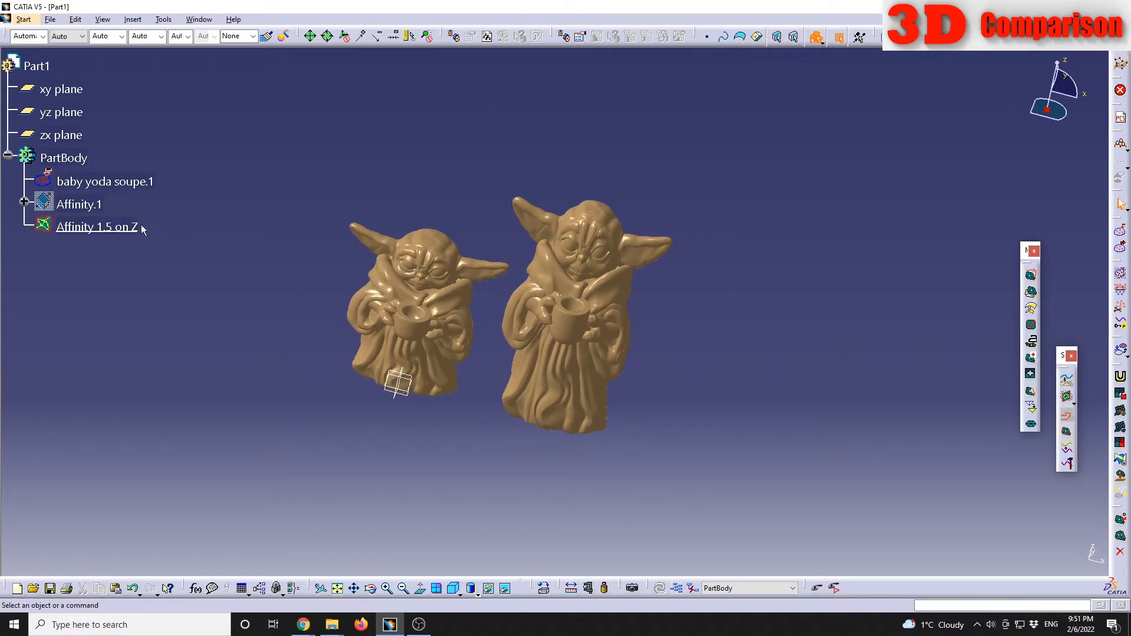
middle_drag(372, 394, 484, 308)
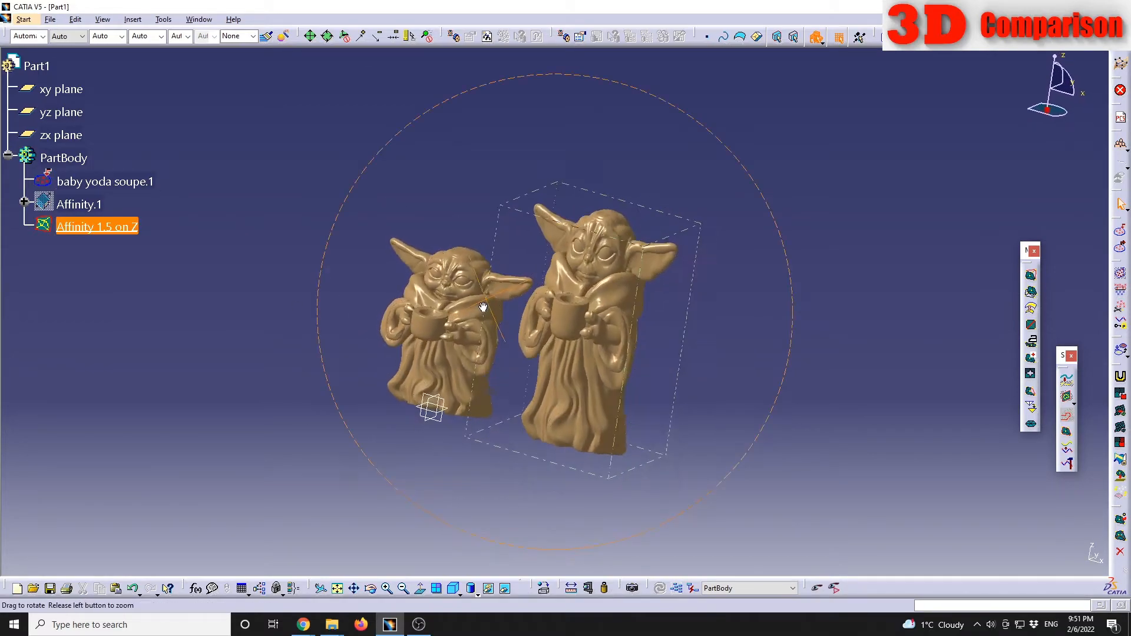
click(115, 187)
click(139, 22)
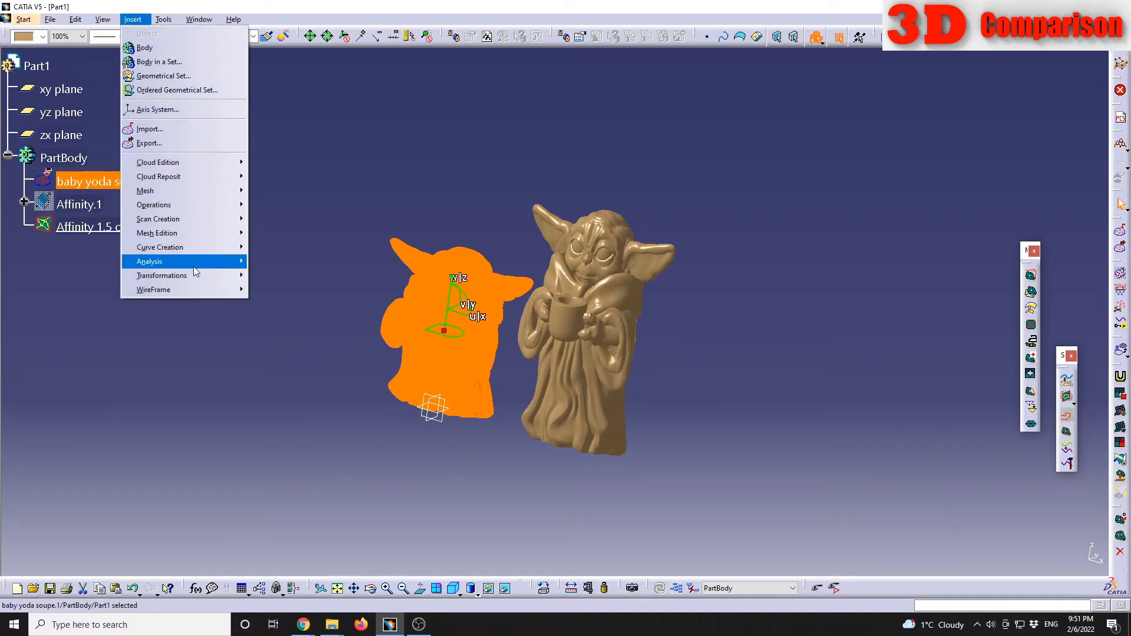
mouse_move(194, 275)
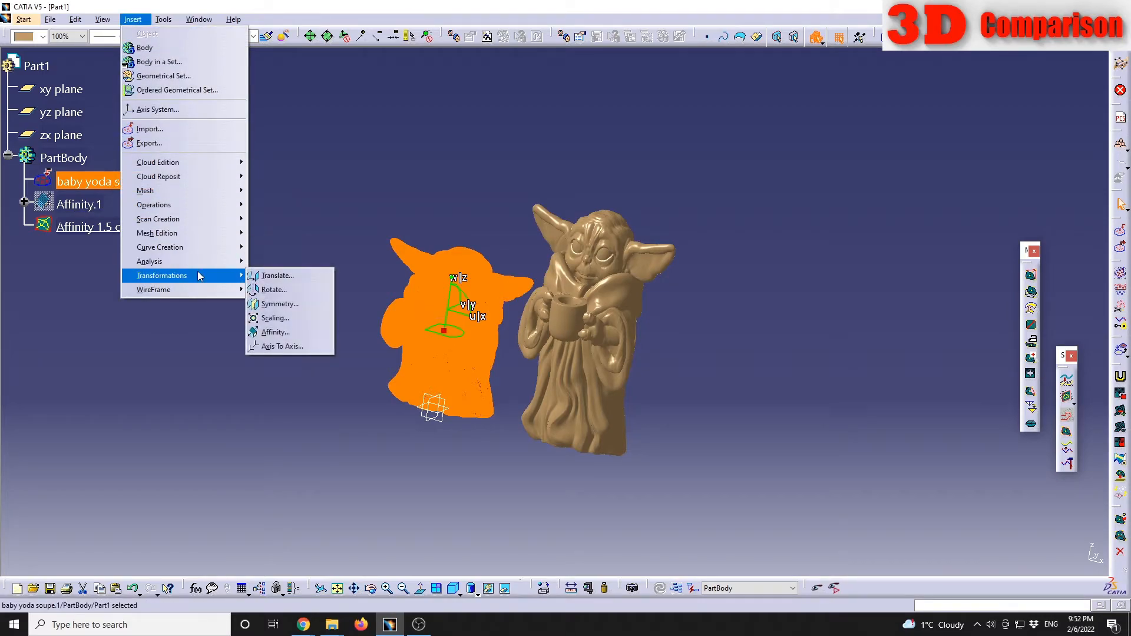
click(289, 333)
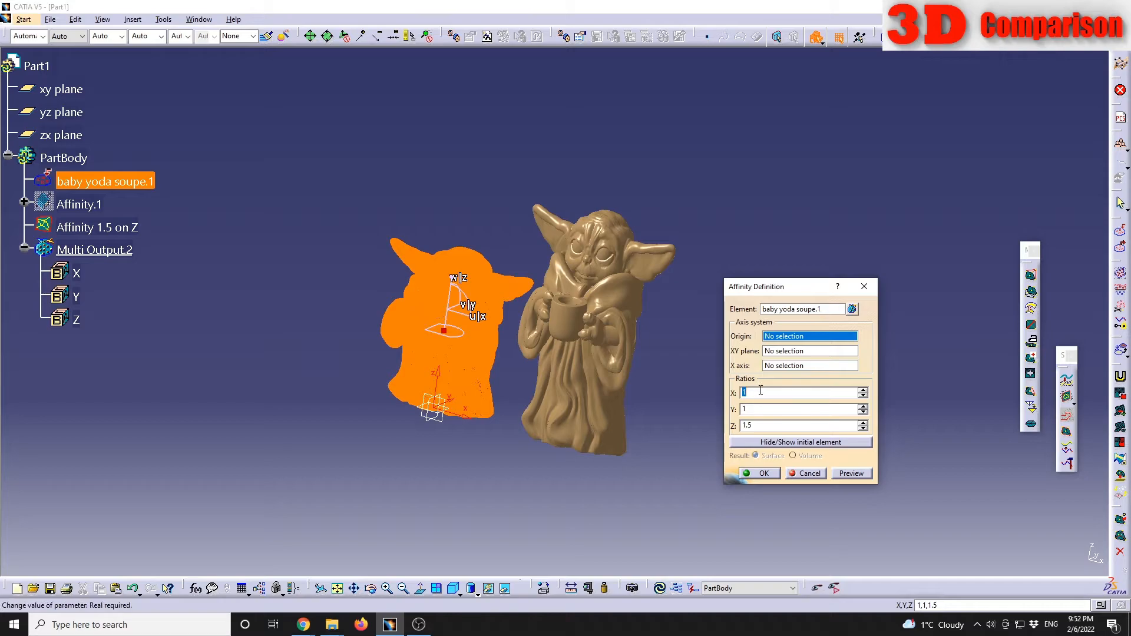
- Set the affinity's X and Y ratios to 1.5, edit the Z ratio, preview the result, and create the widened mesh
text(1.5)
key(Tab)
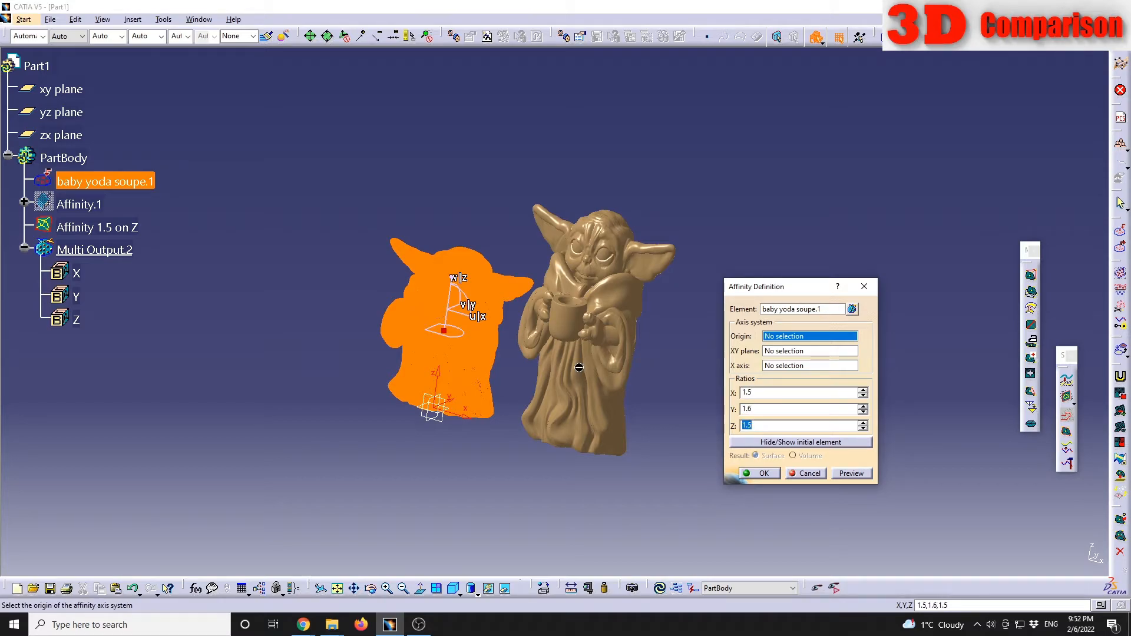
click(745, 411)
key(BackSpace)
text(5)
click(767, 425)
click(850, 474)
middle_drag(459, 345, 526, 358)
click(774, 477)
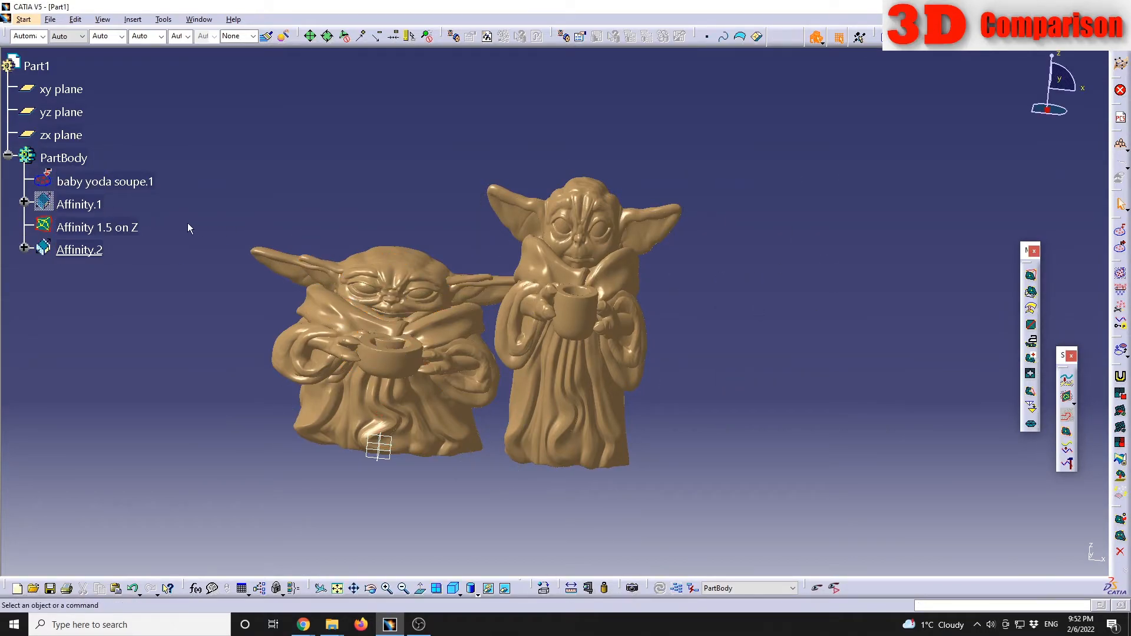
right_click(71, 251)
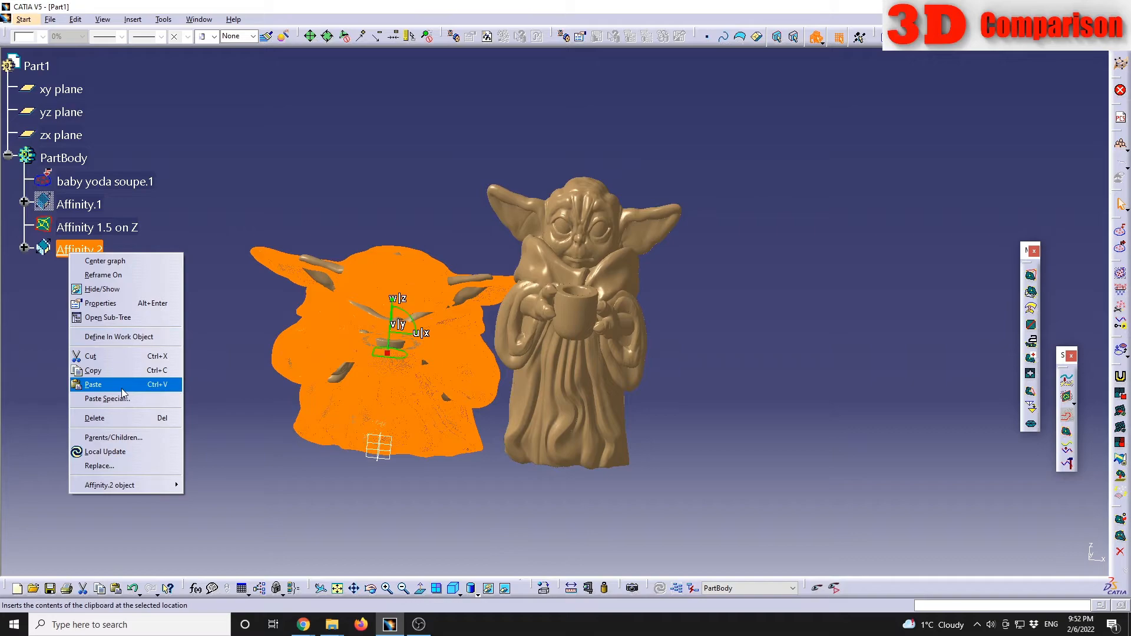
click(118, 372)
right_click(66, 248)
click(106, 393)
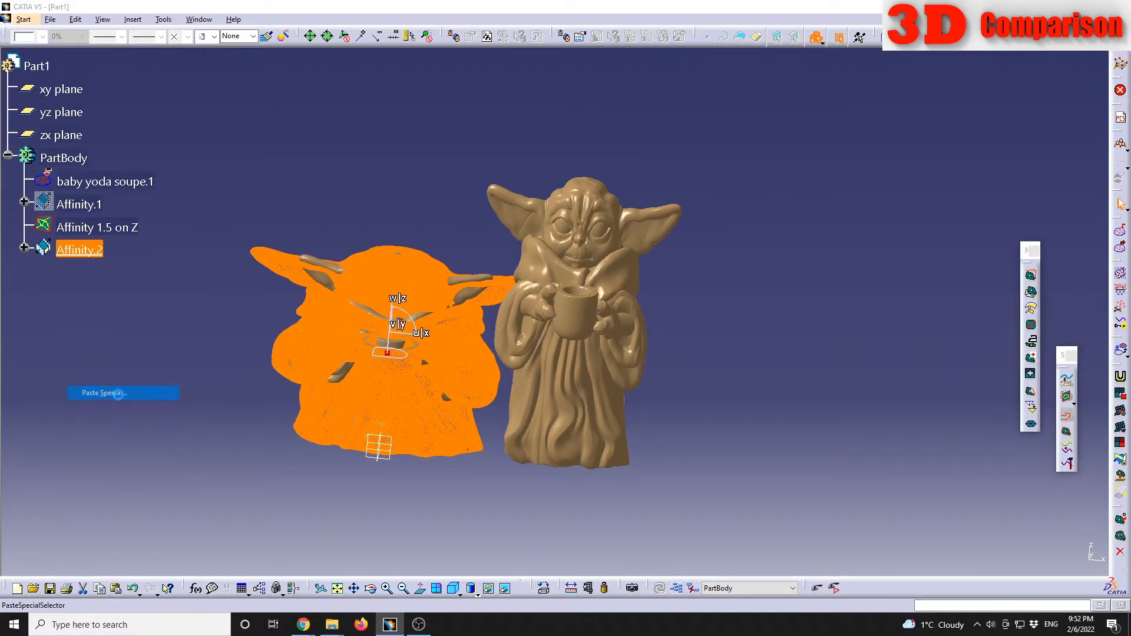
click(760, 426)
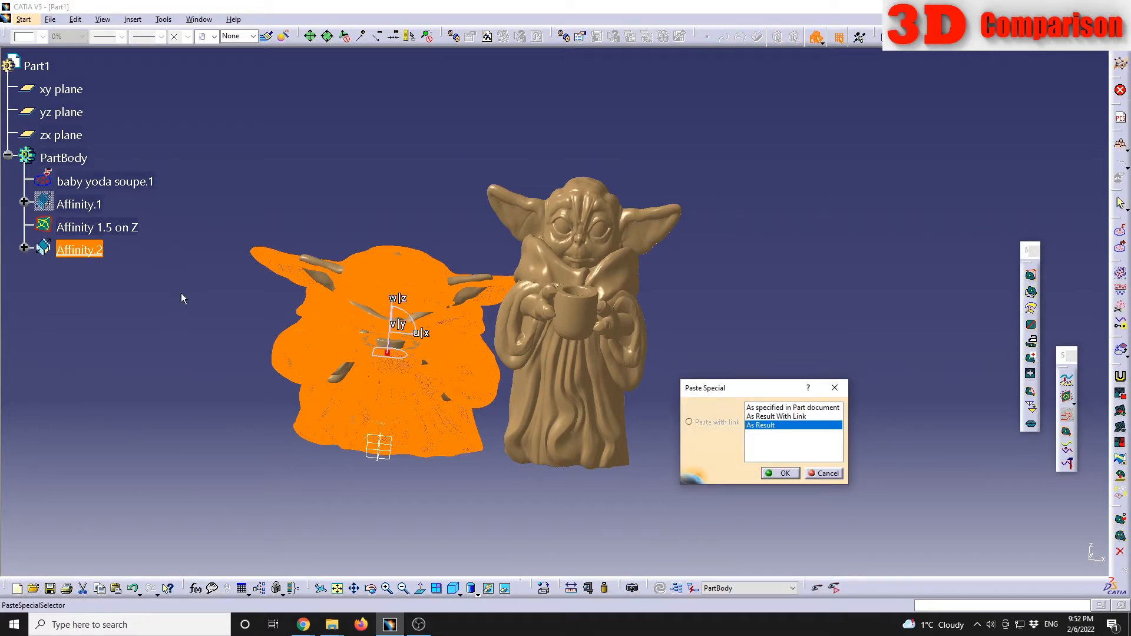
click(828, 474)
click(828, 391)
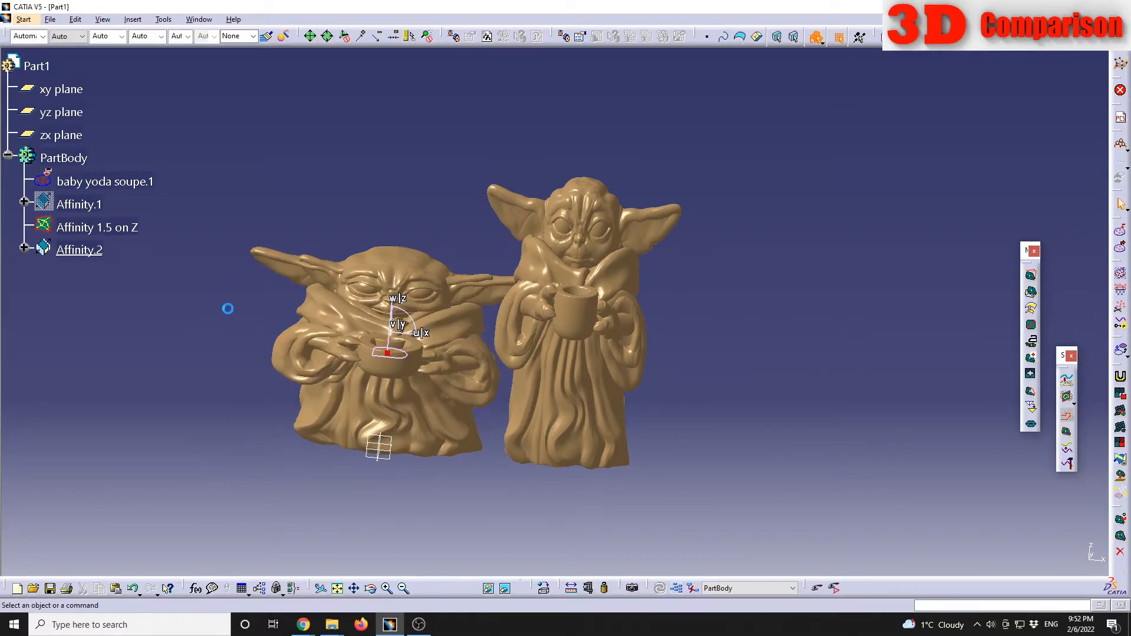
click(82, 252)
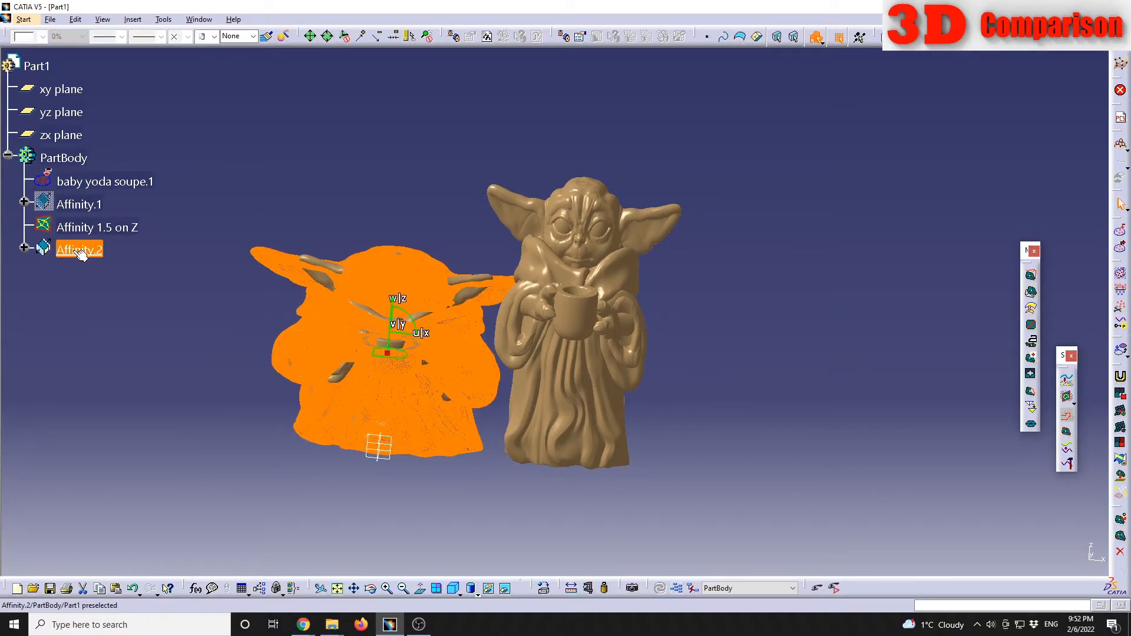
drag(86, 255, 105, 182)
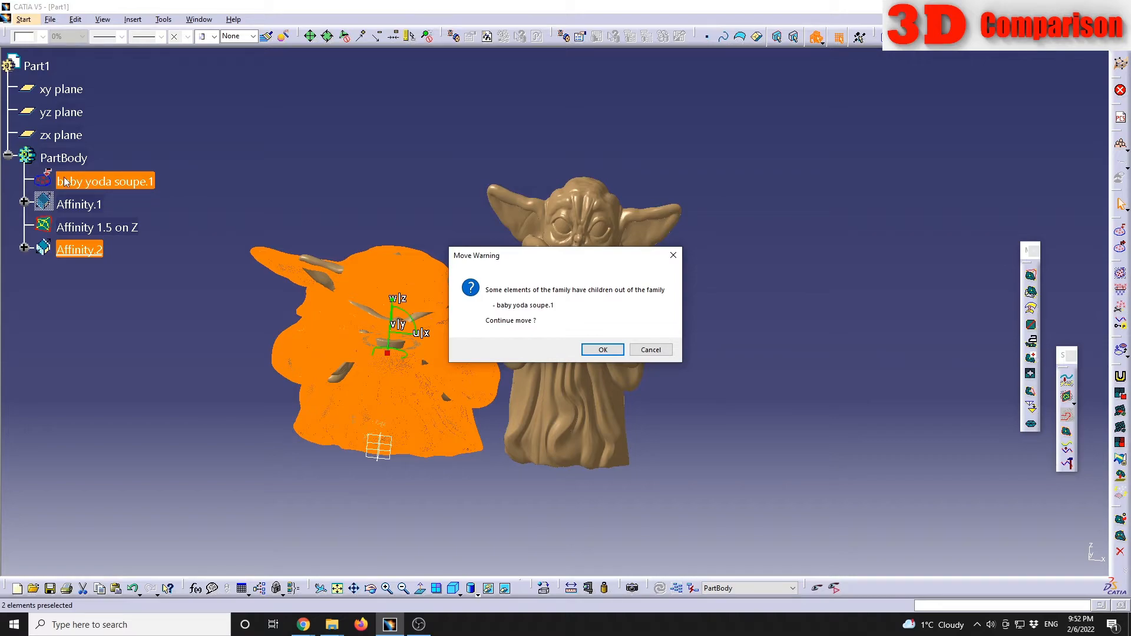
click(649, 349)
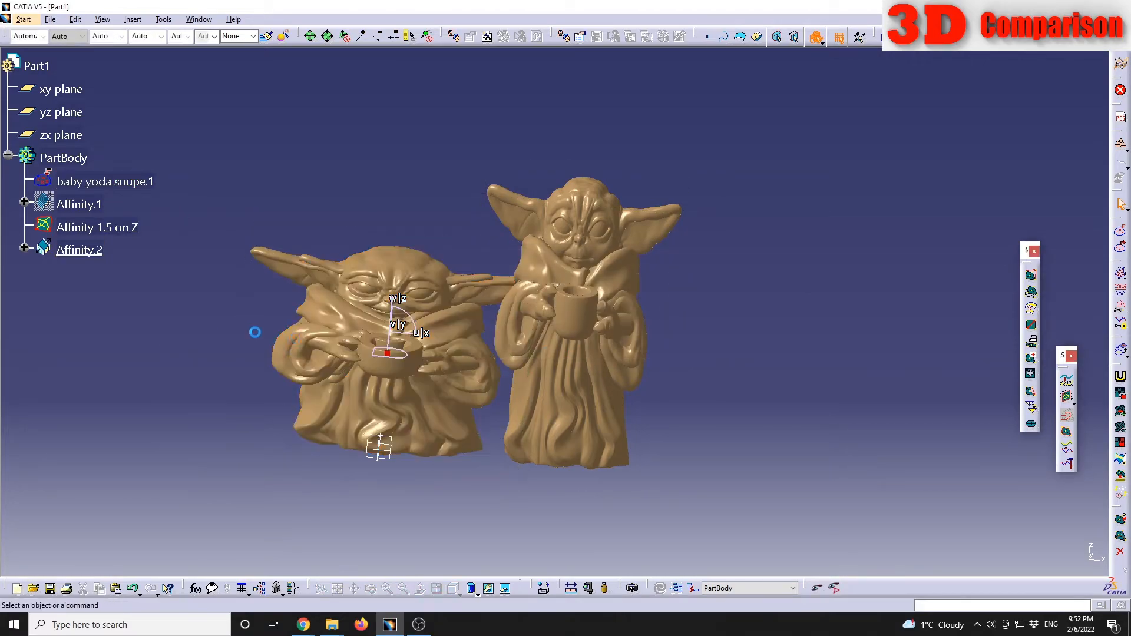
- Return the compass to its default place and turn off its automatic snapping to the selected object
drag(389, 358, 1050, 114)
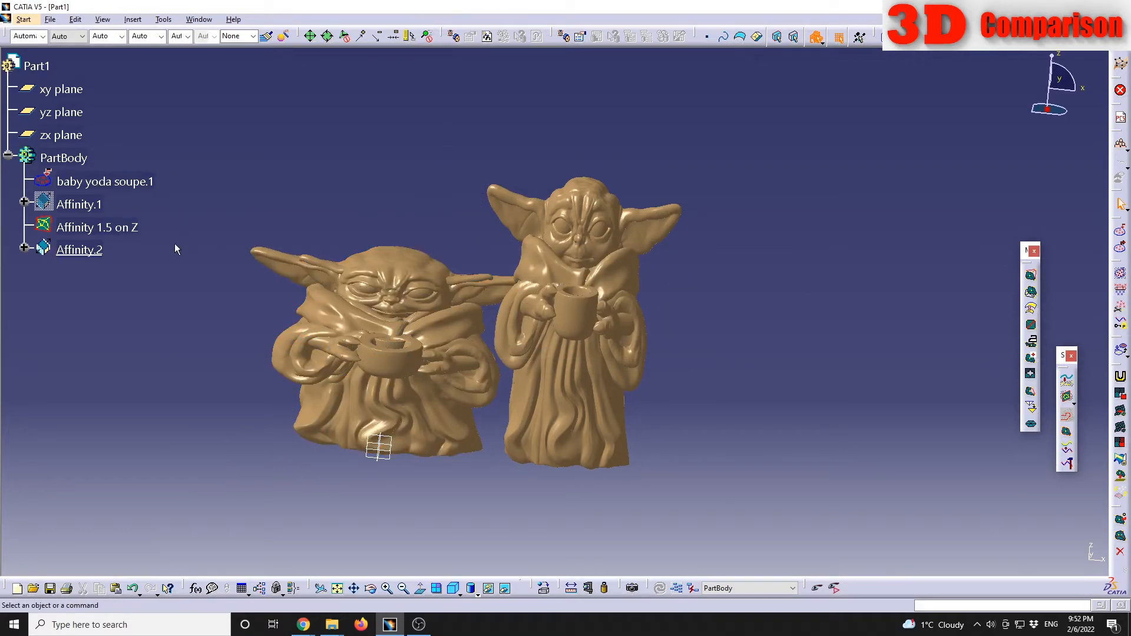
right_click(1049, 114)
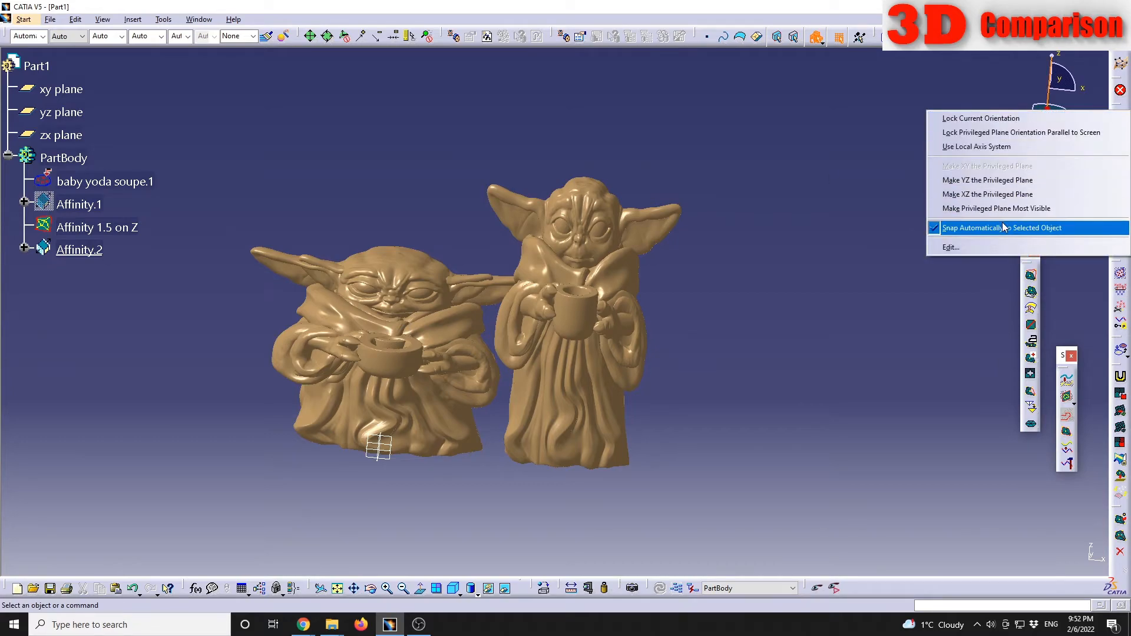
click(972, 228)
- Copy the Affinity.2 mesh and paste it into the part with Paste Special using the As Result option
right_click(84, 253)
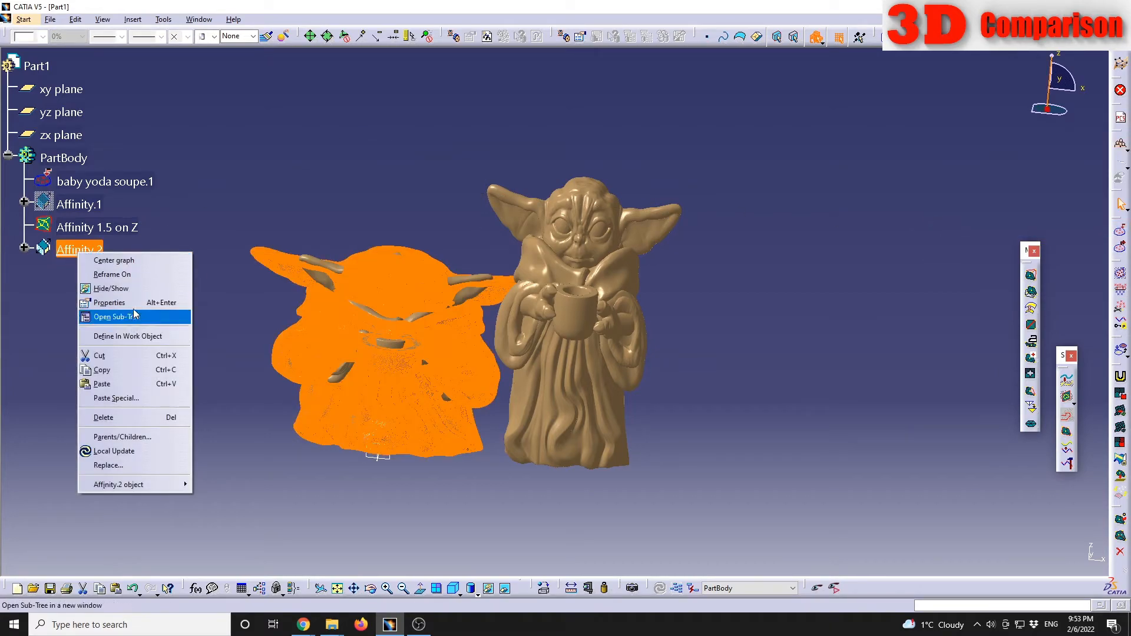
click(123, 370)
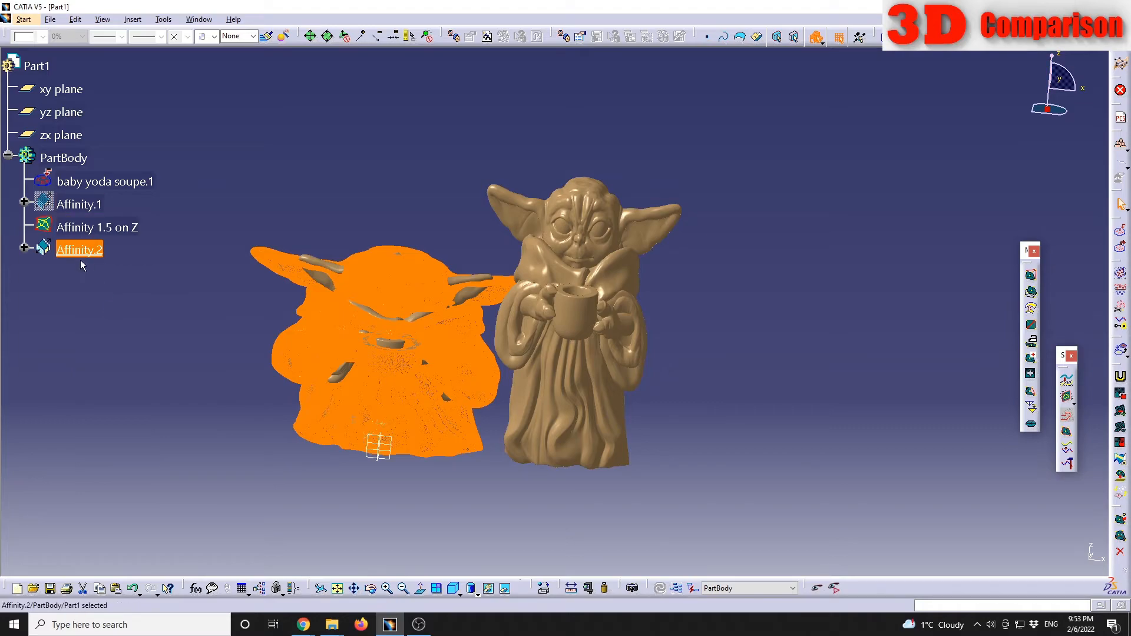
right_click(96, 255)
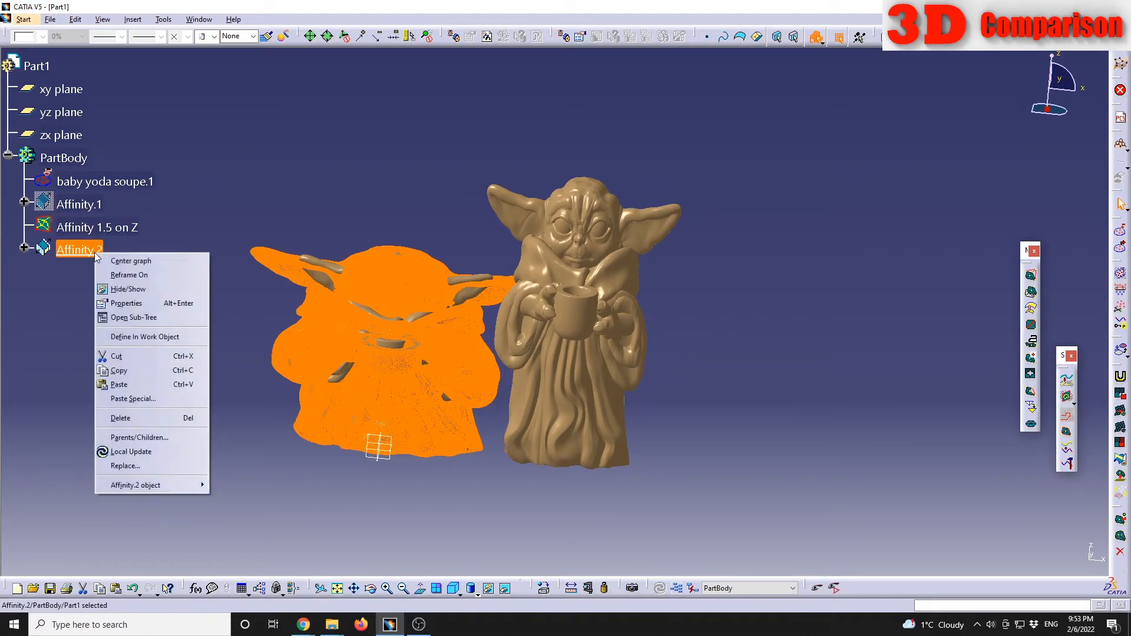
click(134, 399)
click(768, 426)
click(781, 473)
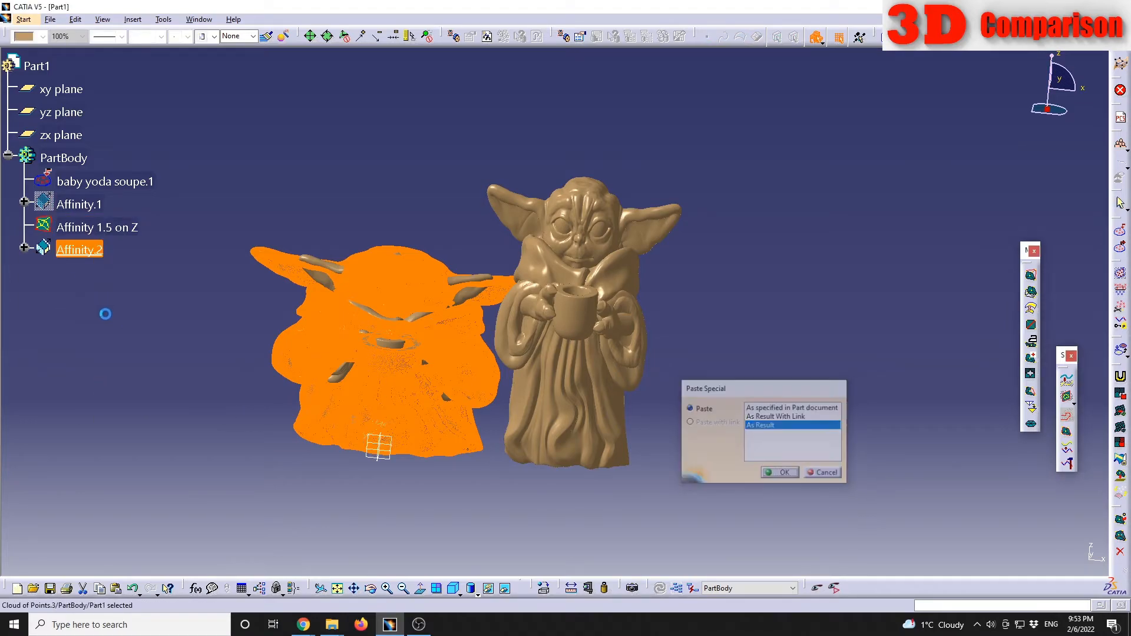
- Hide the Affinity.2 mesh
right_click(92, 255)
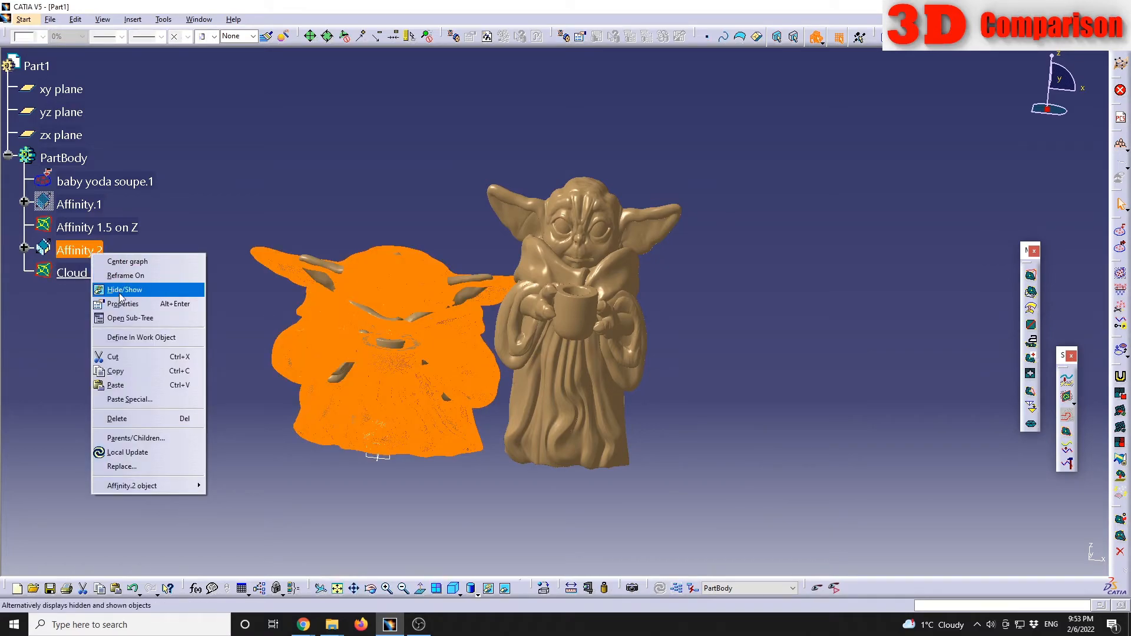
click(125, 289)
middle_drag(127, 302, 286, 381)
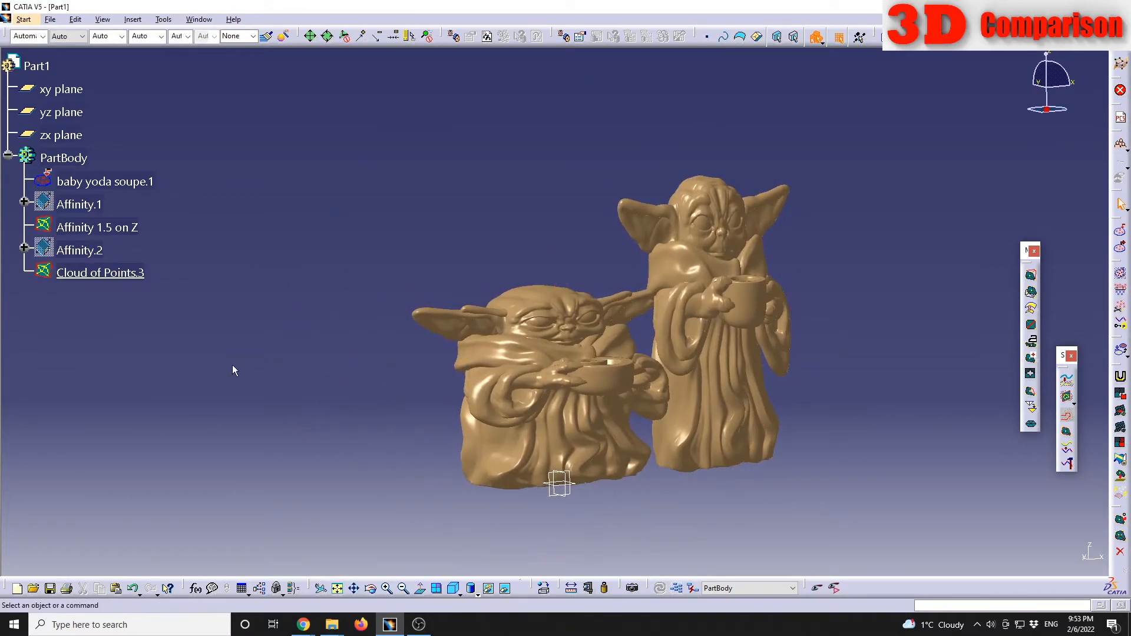
- Rename the newly pasted Cloud of Points.3 mesh as "Affinity on X and Y by 1.5"
click(94, 275)
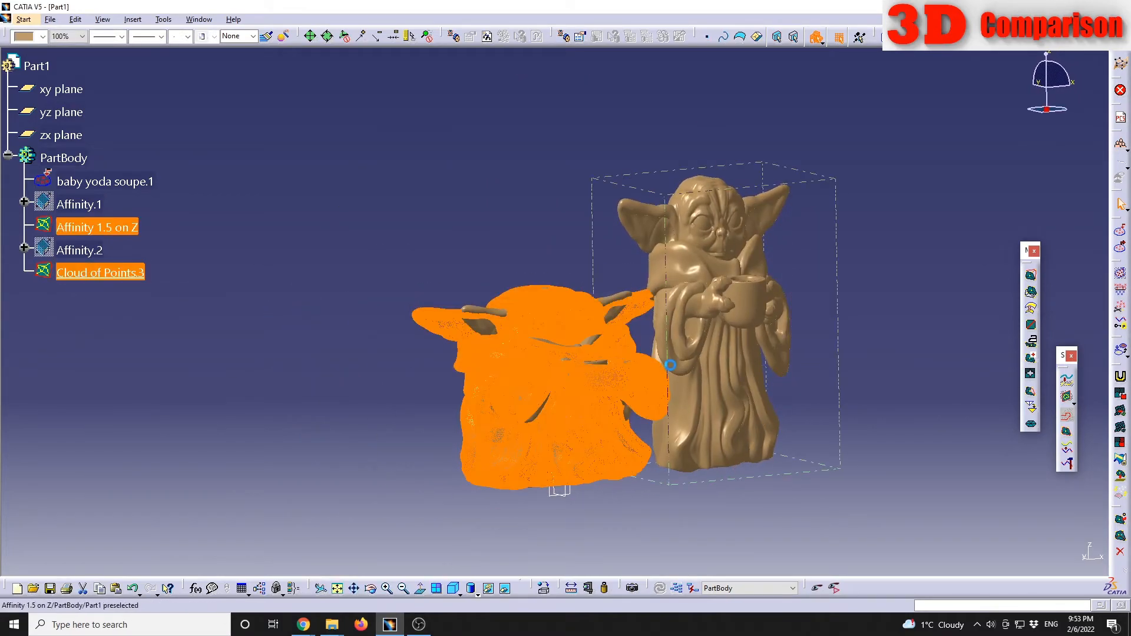
right_click(129, 274)
click(182, 325)
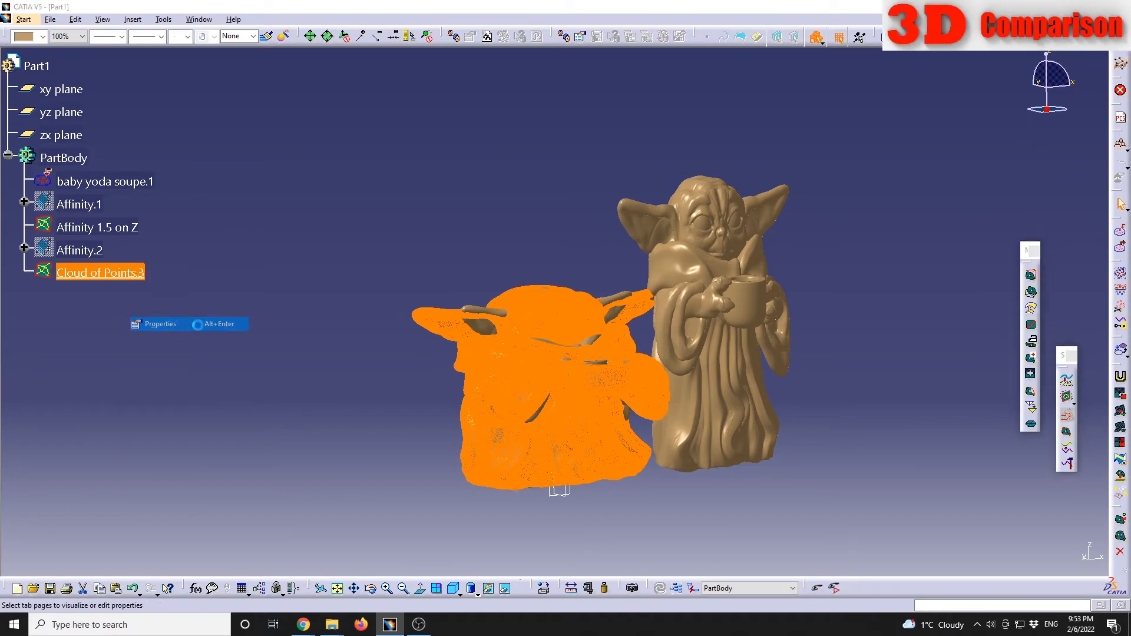
click(407, 255)
drag(407, 258, 18, 200)
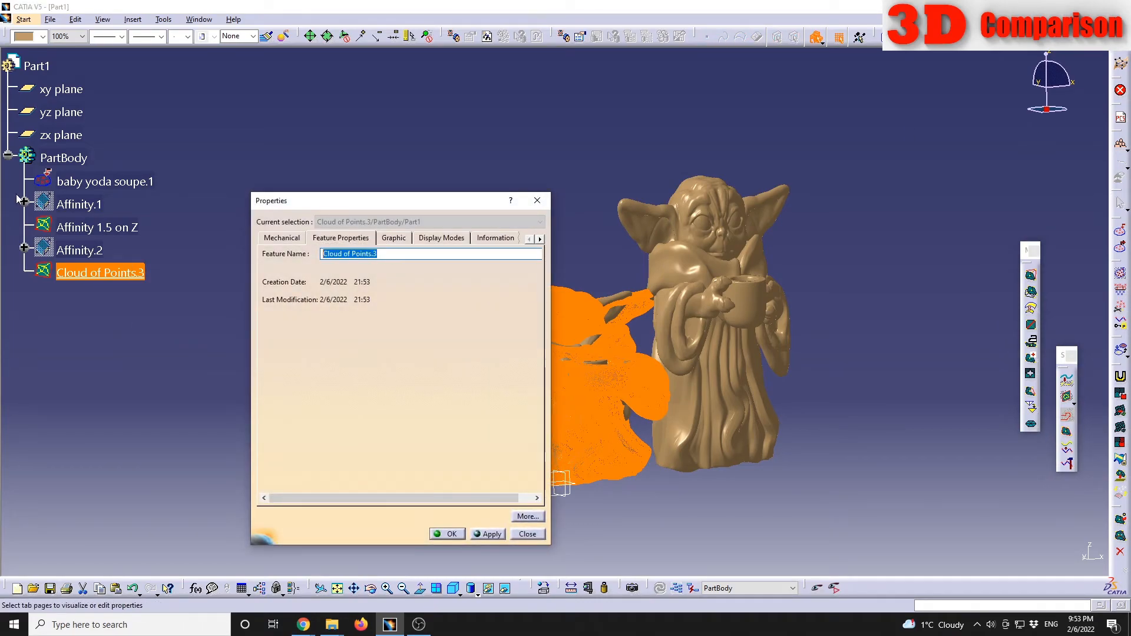
text(Affinity on X and Y by 1.5)
key(Return)
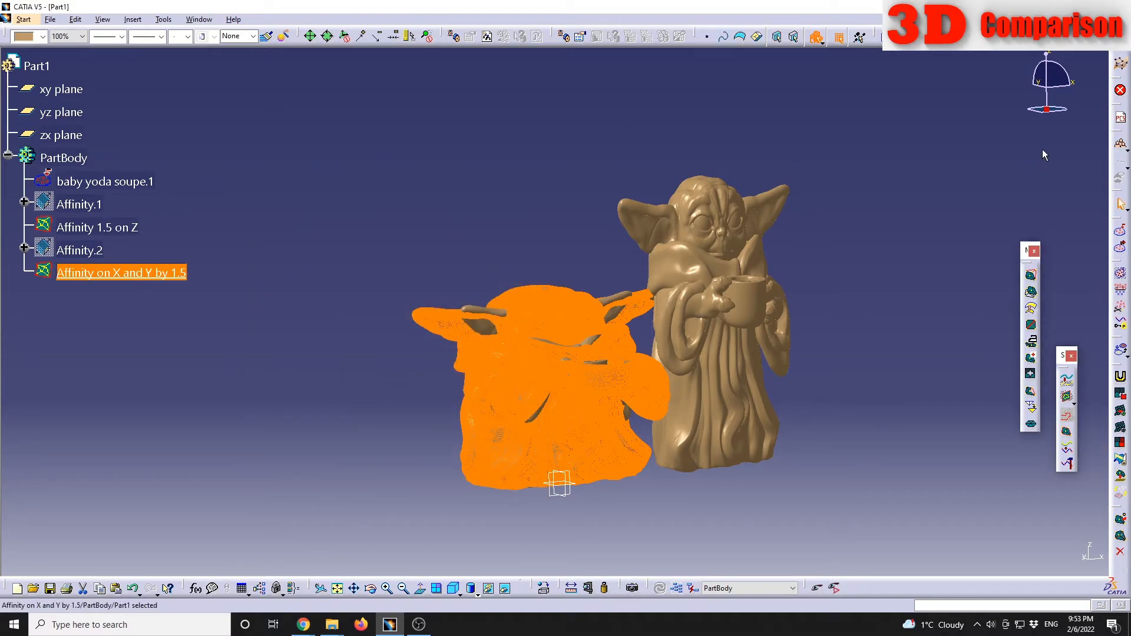
- Turn on the compass's automatic snapping to the selected object and move the widened mesh sideways, away from the tall version
right_click(1043, 115)
click(1010, 228)
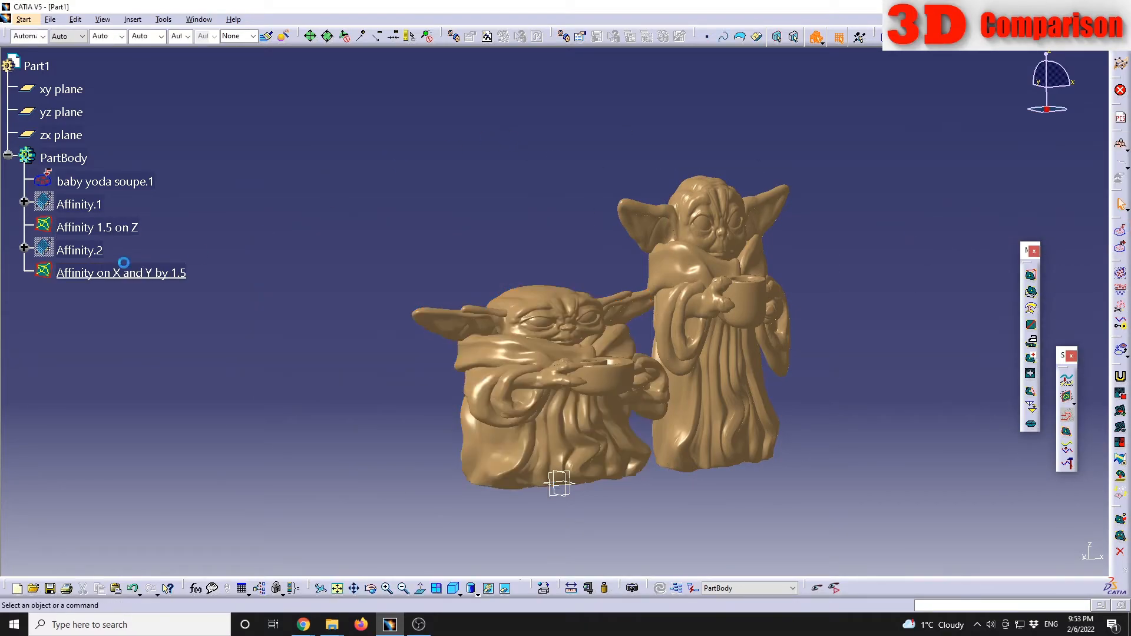
click(99, 273)
drag(570, 391, 349, 414)
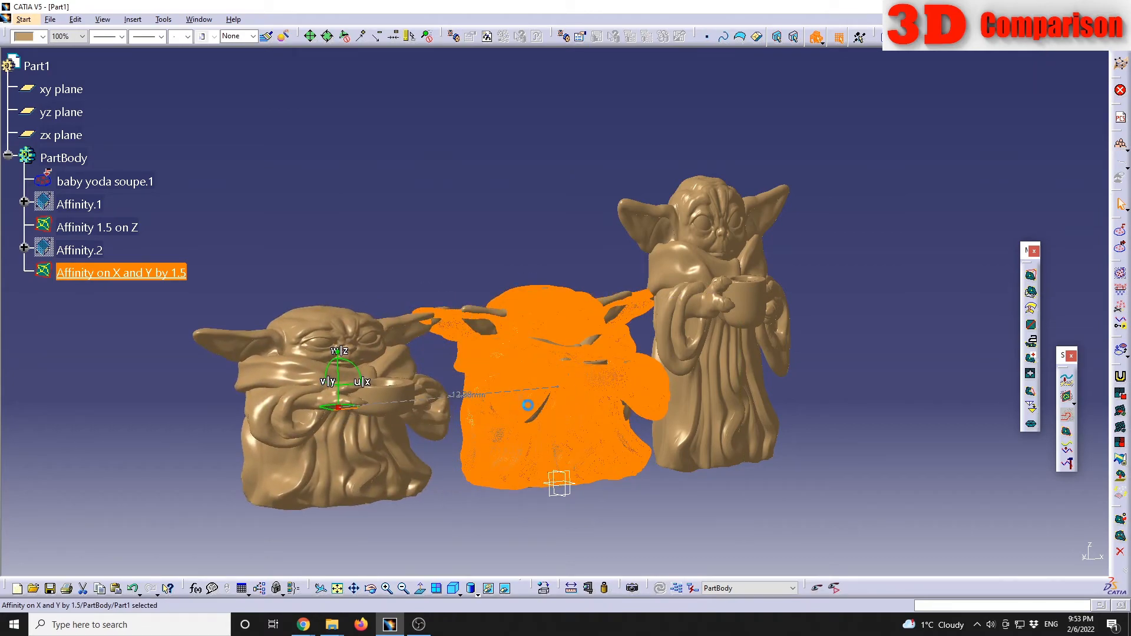
- Return the compass to its default place and compare the widened, original and tall meshes side by side
click(498, 242)
drag(338, 407, 950, 217)
middle_drag(857, 309, 598, 272)
middle_drag(776, 301, 595, 189)
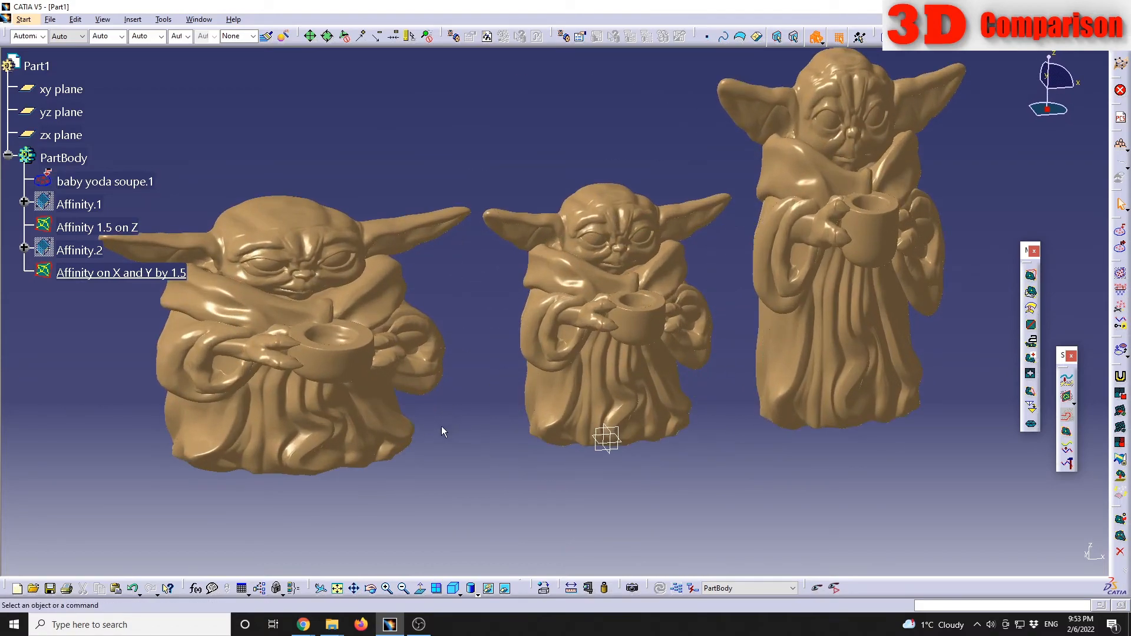
mouse_move(465, 426)
middle_down()
mouse_move(517, 419)
mouse_move(491, 408)
mouse_move(481, 420)
middle_up()
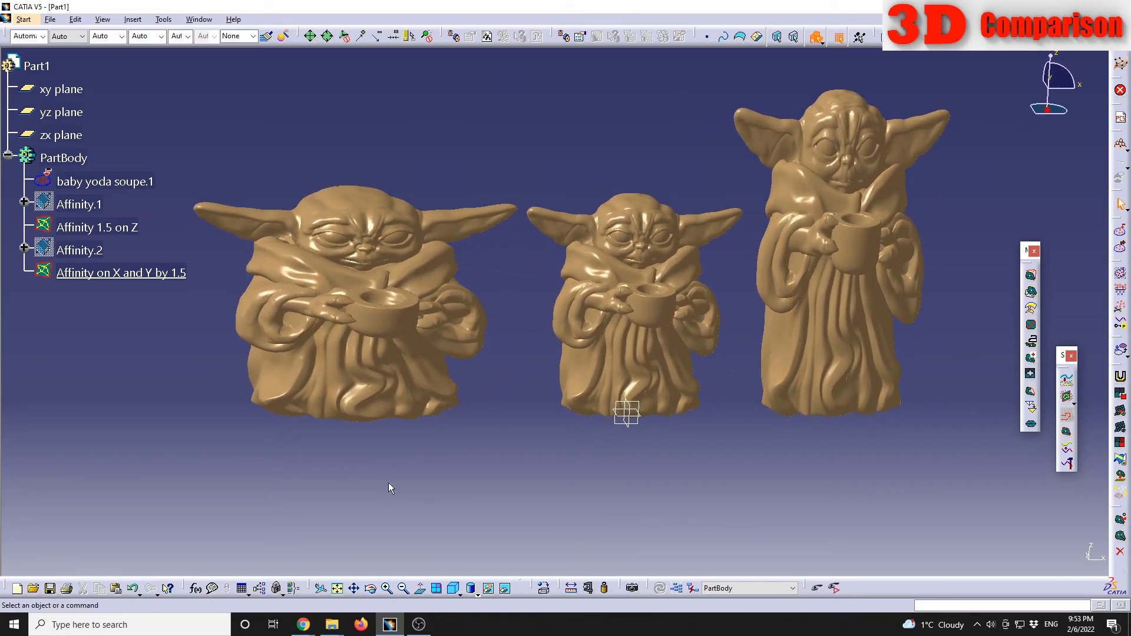